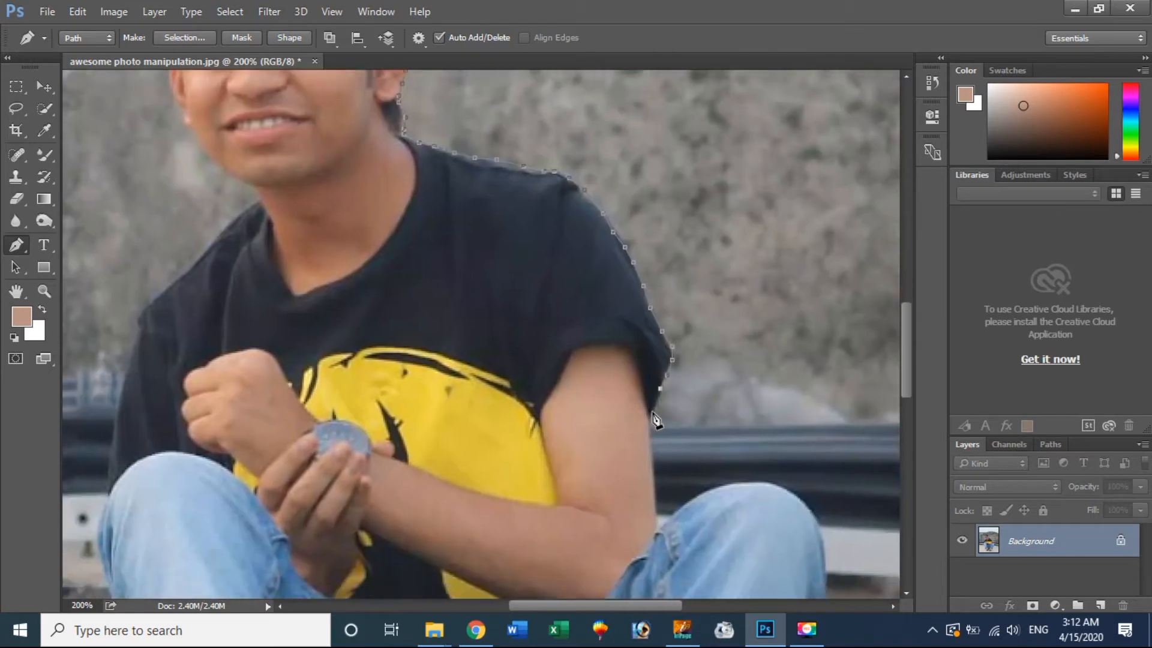
Step: Continue the pen path down the bare arm on the right of the photo and over the adjacent knee
click(656, 489)
click(696, 494)
click(711, 489)
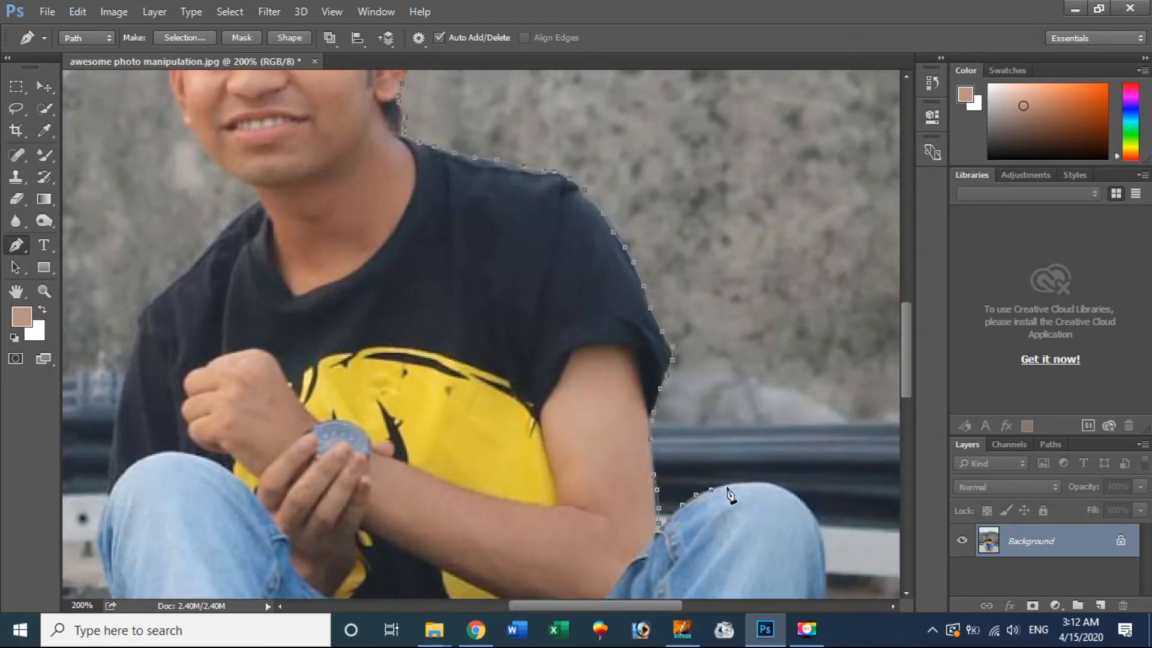
click(811, 517)
drag(811, 516, 755, 360)
click(758, 389)
click(755, 409)
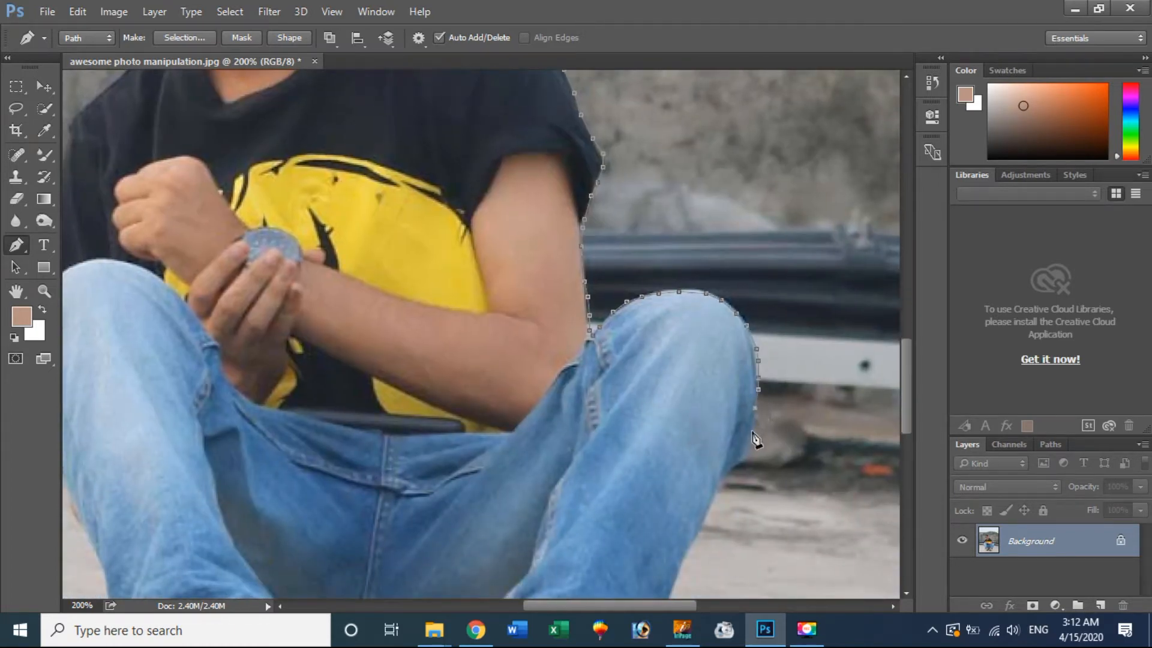
Step: Trace the pen path down the outer edge of the right-hand jeans leg to its cuff
click(740, 459)
click(728, 476)
click(700, 527)
click(692, 548)
scroll(623, 360, down, 5)
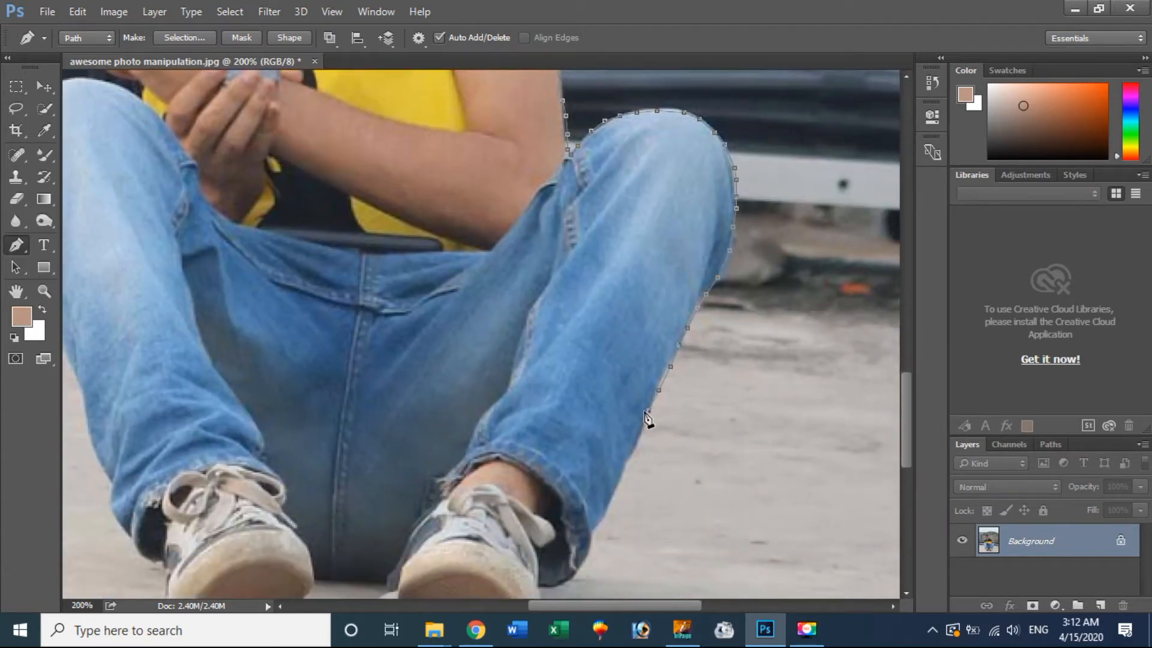
click(598, 526)
click(594, 536)
scroll(594, 534, down, 5)
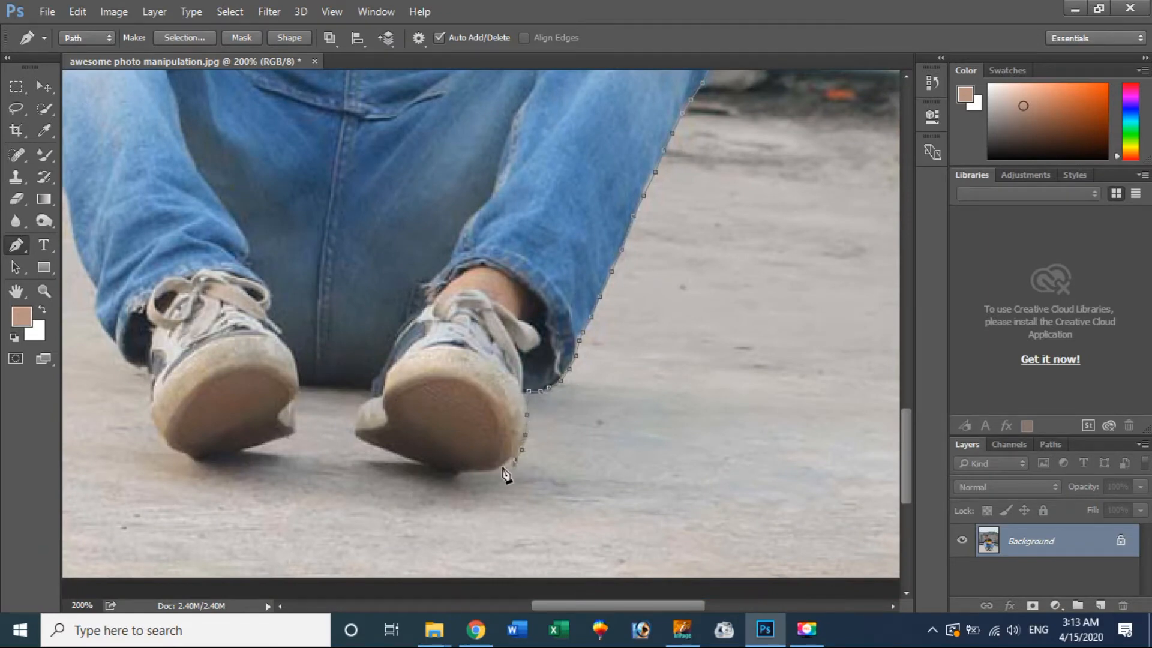
Step: Trace the pen path around the soles of both shoes, including the gap between them
click(435, 475)
click(412, 461)
click(357, 386)
click(340, 386)
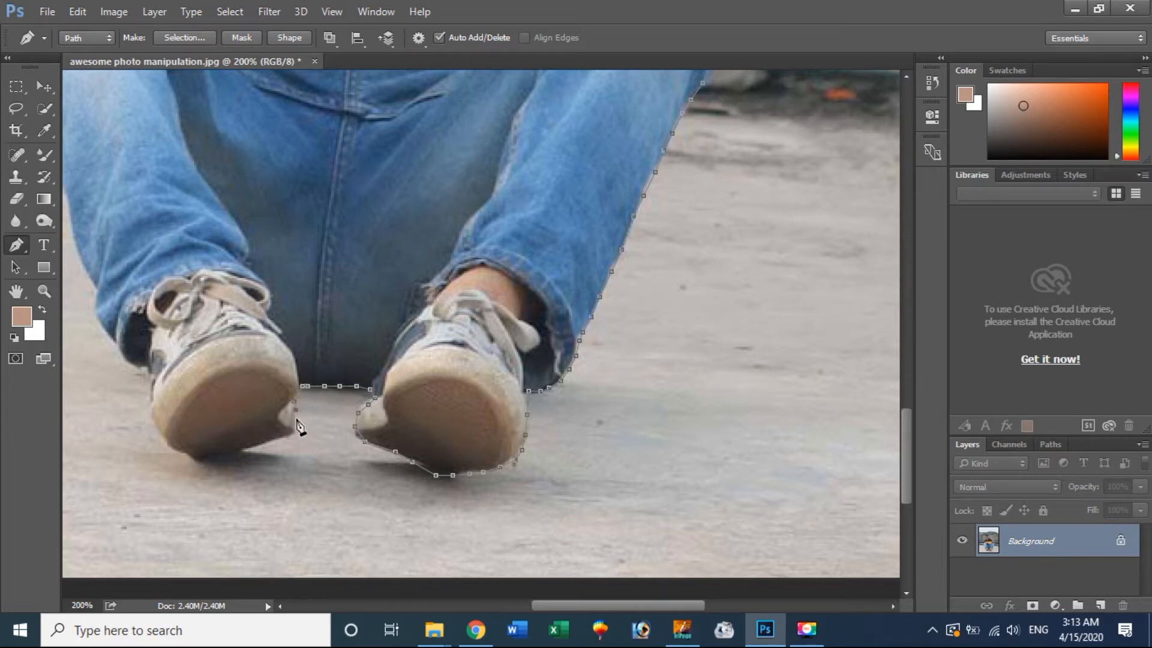
click(280, 441)
click(252, 448)
click(238, 450)
Step: Extend the pen path up the outer edge of the left-hand jeans leg towards the knee
drag(245, 416, 474, 462)
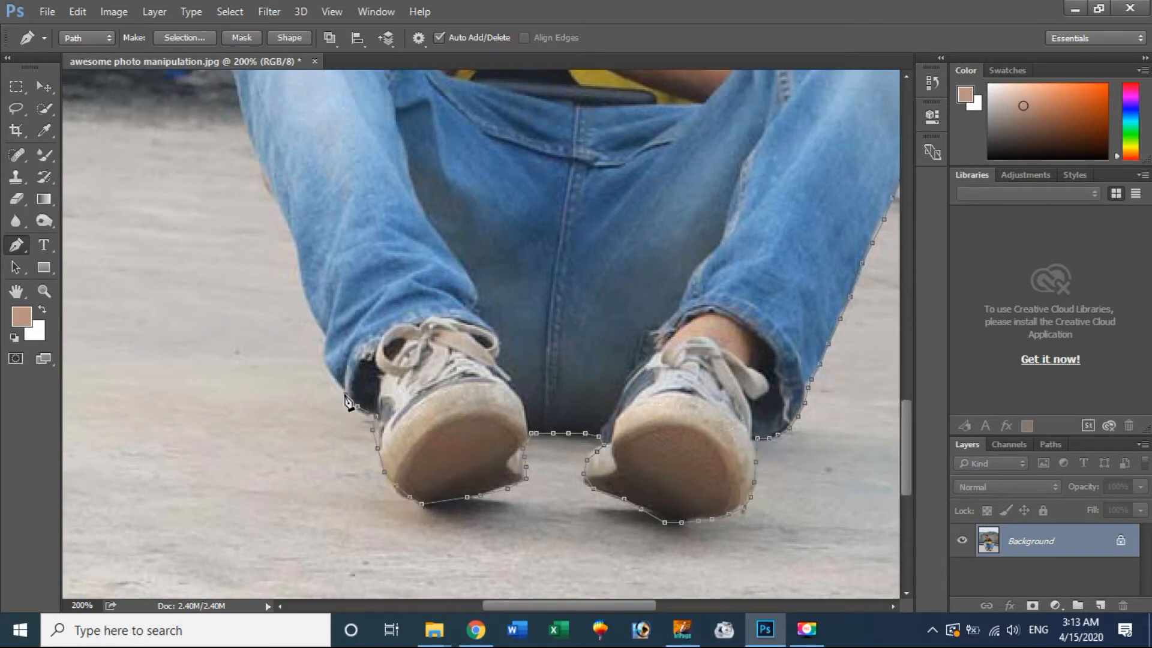
drag(328, 347, 413, 509)
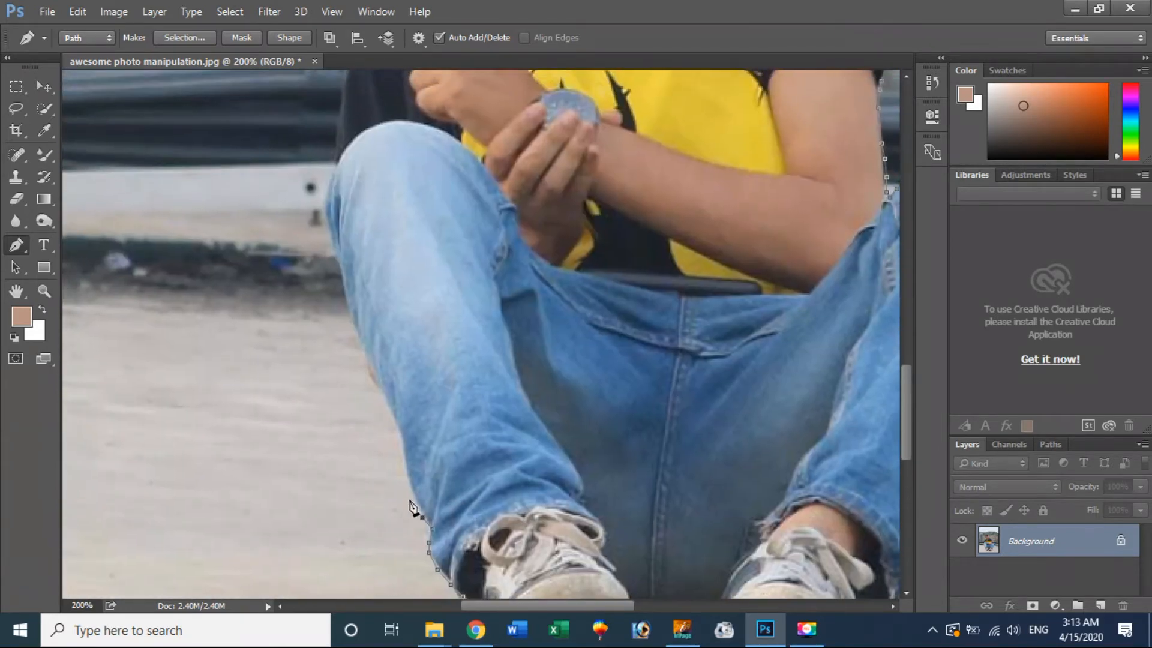
click(405, 464)
click(402, 439)
click(393, 414)
mouse_move(403, 293)
mouse_down()
mouse_move(419, 545)
mouse_move(412, 494)
mouse_up()
click(406, 478)
click(393, 445)
click(385, 413)
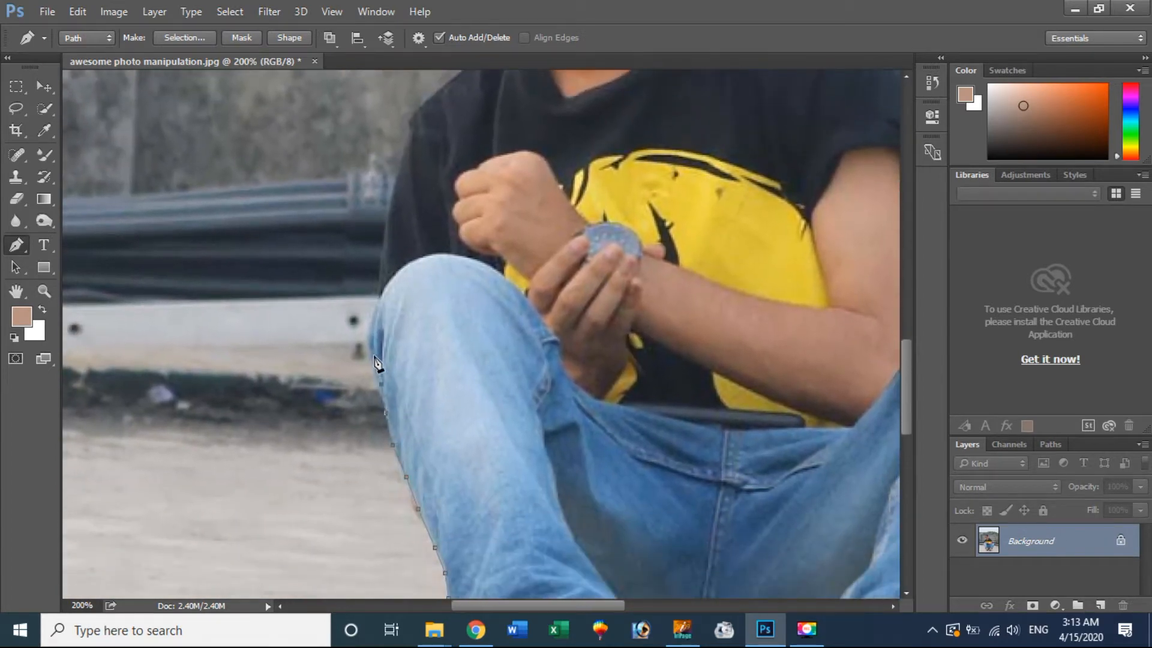
Step: Trace the pen path past the left-hand knee and up along the edge of the black T-shirt
drag(379, 300, 387, 491)
click(387, 486)
click(391, 458)
click(394, 420)
click(405, 380)
click(408, 354)
Step: Trace the pen path along the left-hand sleeve and shoulder up to the neck
drag(490, 349, 435, 480)
click(365, 447)
click(385, 424)
click(408, 404)
click(432, 379)
click(452, 353)
click(482, 331)
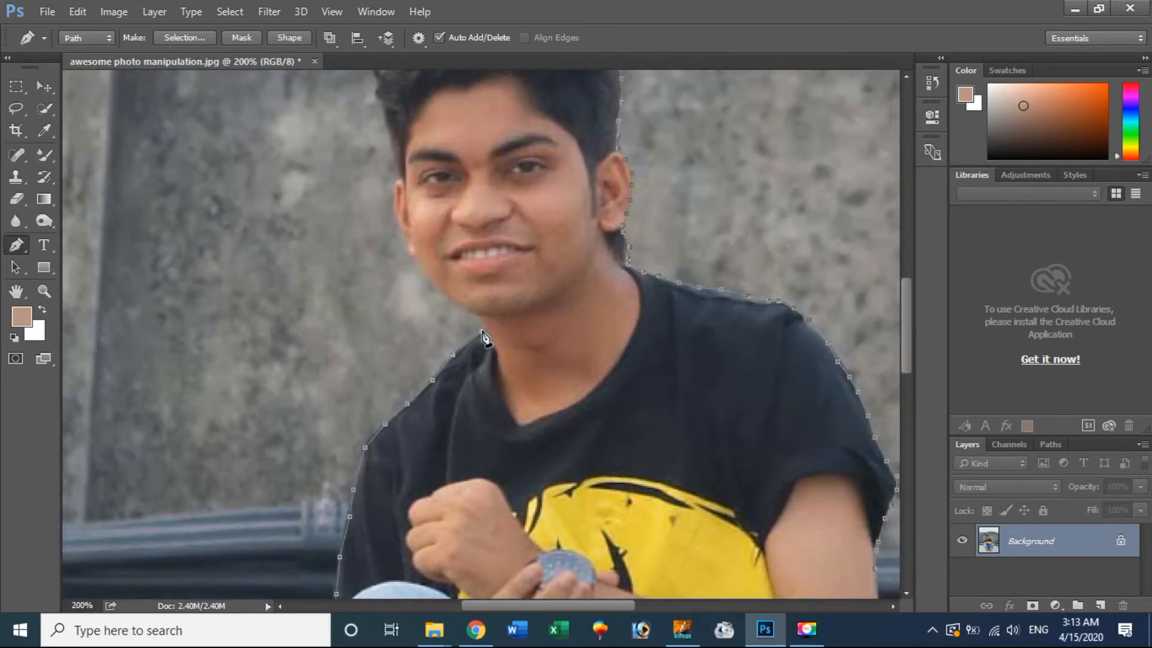
Step: Trace the pen path along the jaw, cheek and hair, closing the outline at its starting point
drag(492, 327, 493, 436)
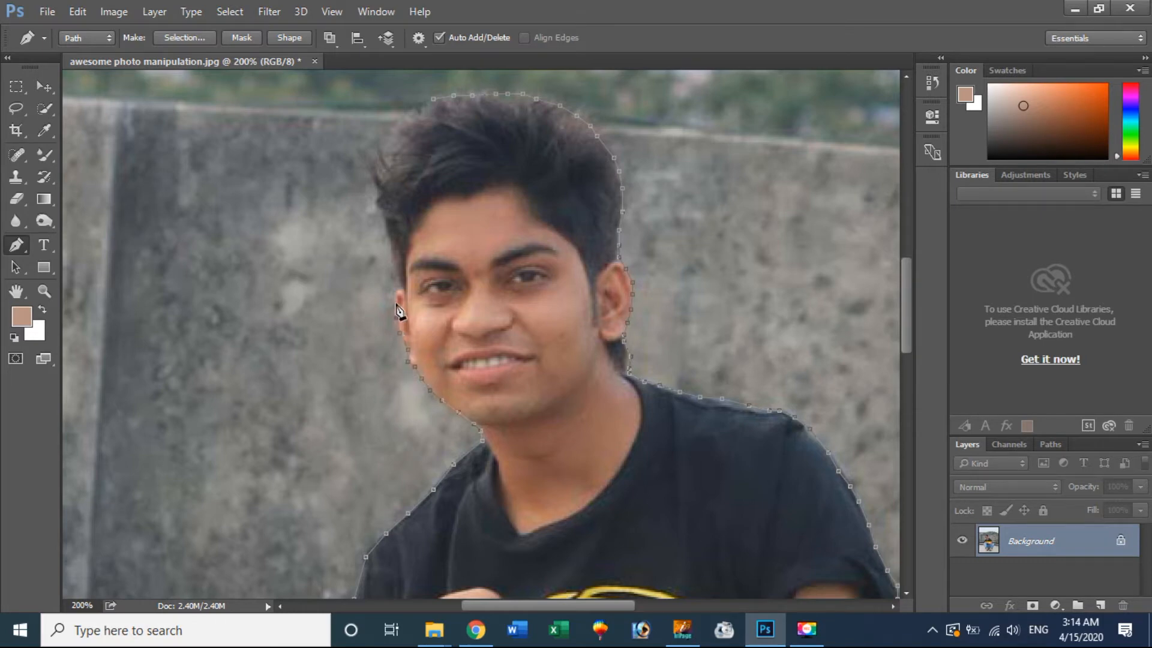
click(392, 247)
drag(392, 247, 485, 458)
click(480, 442)
click(475, 426)
click(468, 411)
click(473, 390)
click(466, 367)
click(473, 352)
click(483, 341)
click(526, 311)
Step: Convert the path to a selection and copy the person onto a new layer
key(ctrl+Return)
key(ctrl+0)
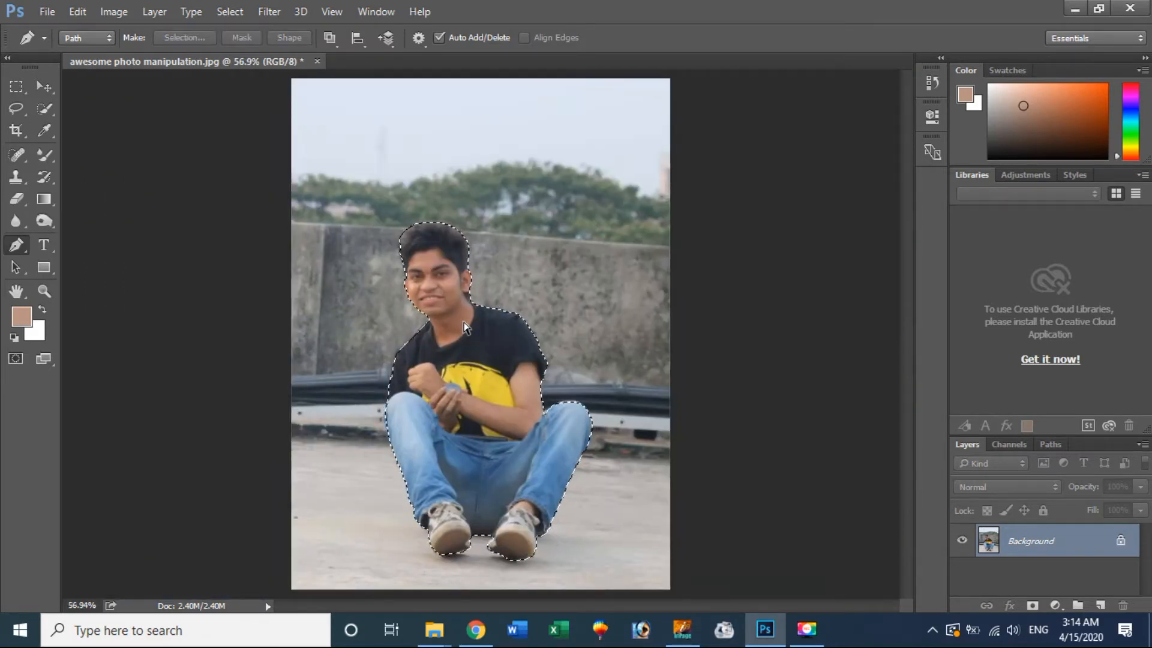
key(ctrl+shift+alt+n)
key(ctrl+d)
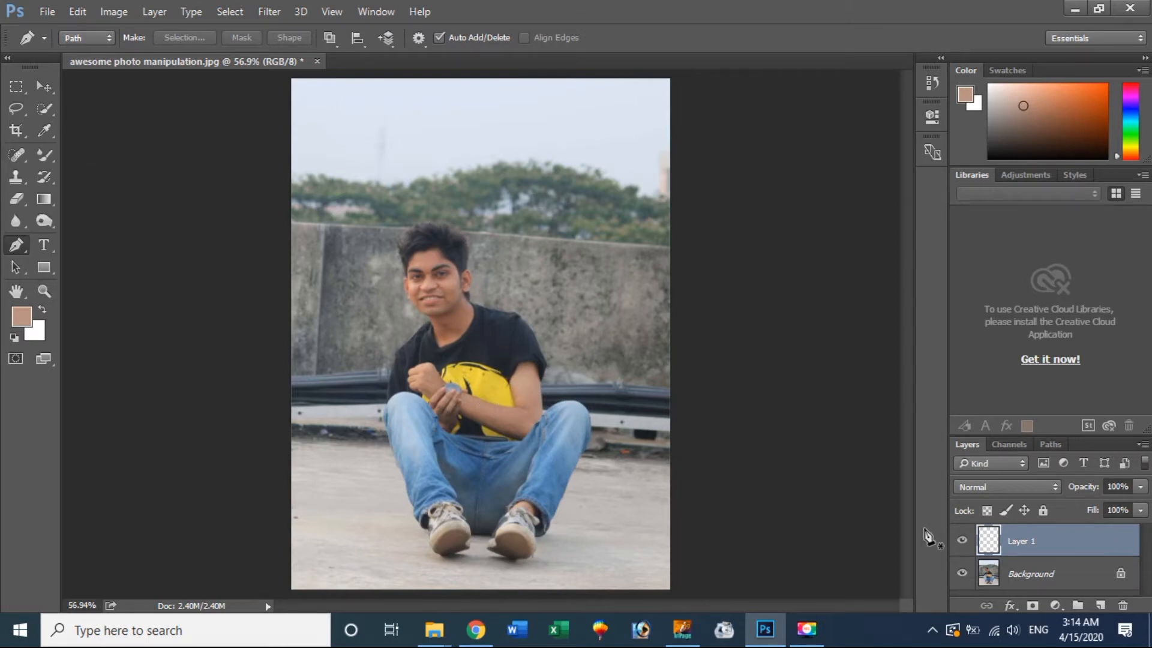
click(45, 87)
mouse_move(488, 434)
mouse_down()
mouse_move(415, 432)
mouse_move(489, 438)
mouse_up()
Step: Open the background image aa from the Desktop and fit it to the window
click(47, 11)
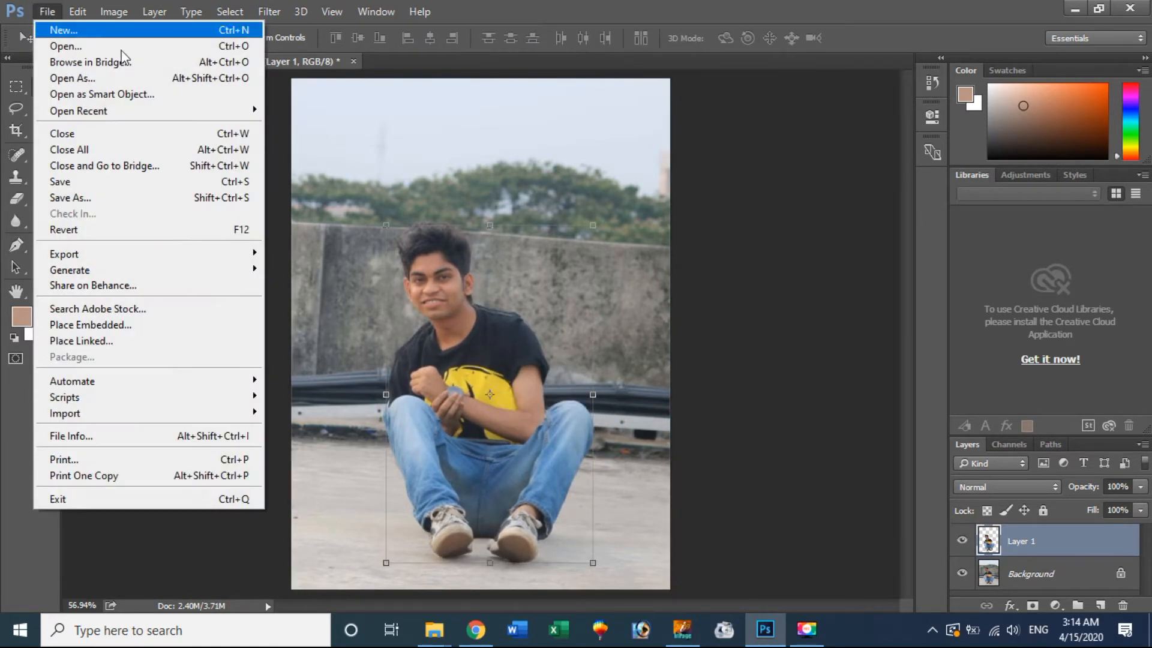
click(60, 42)
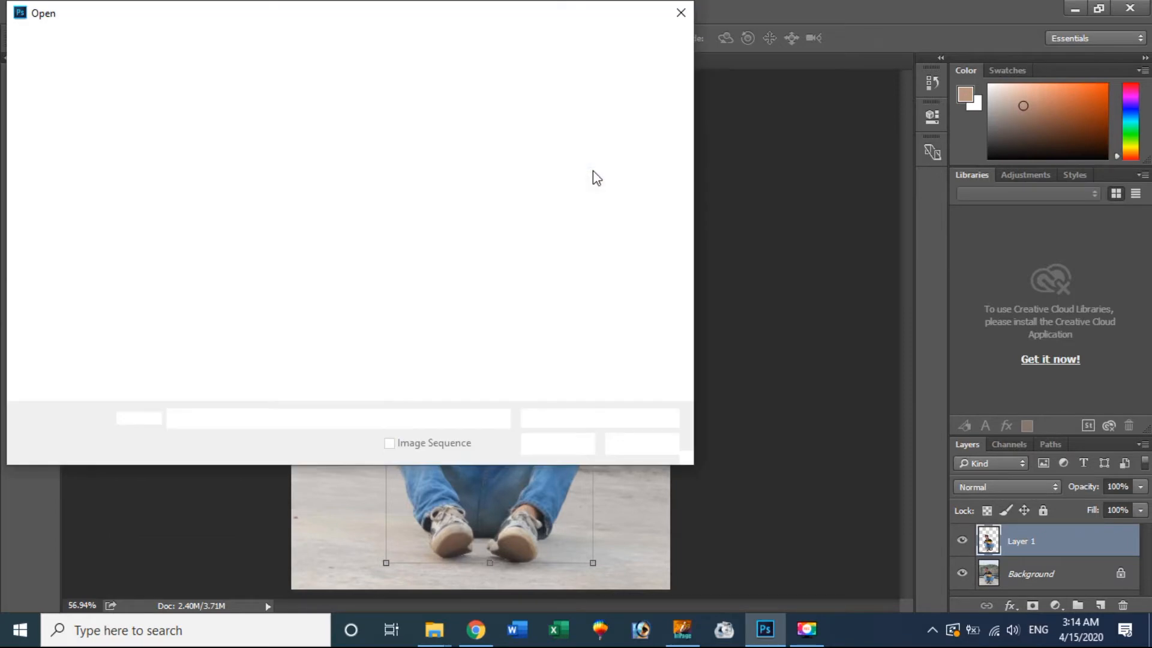
click(277, 155)
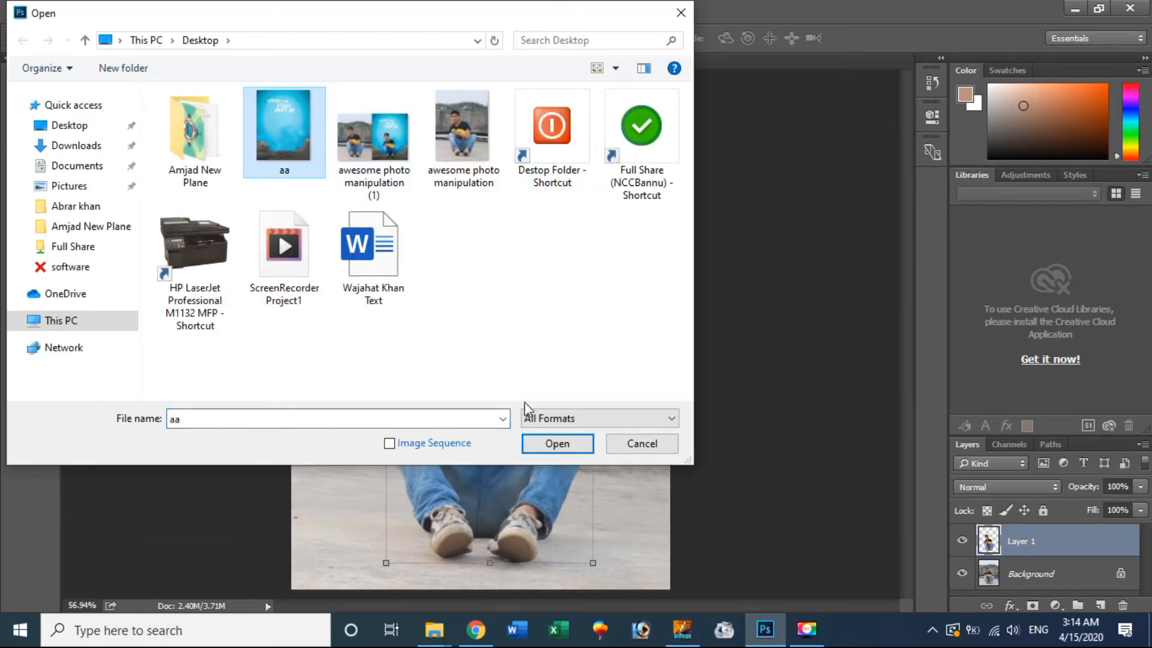
click(557, 444)
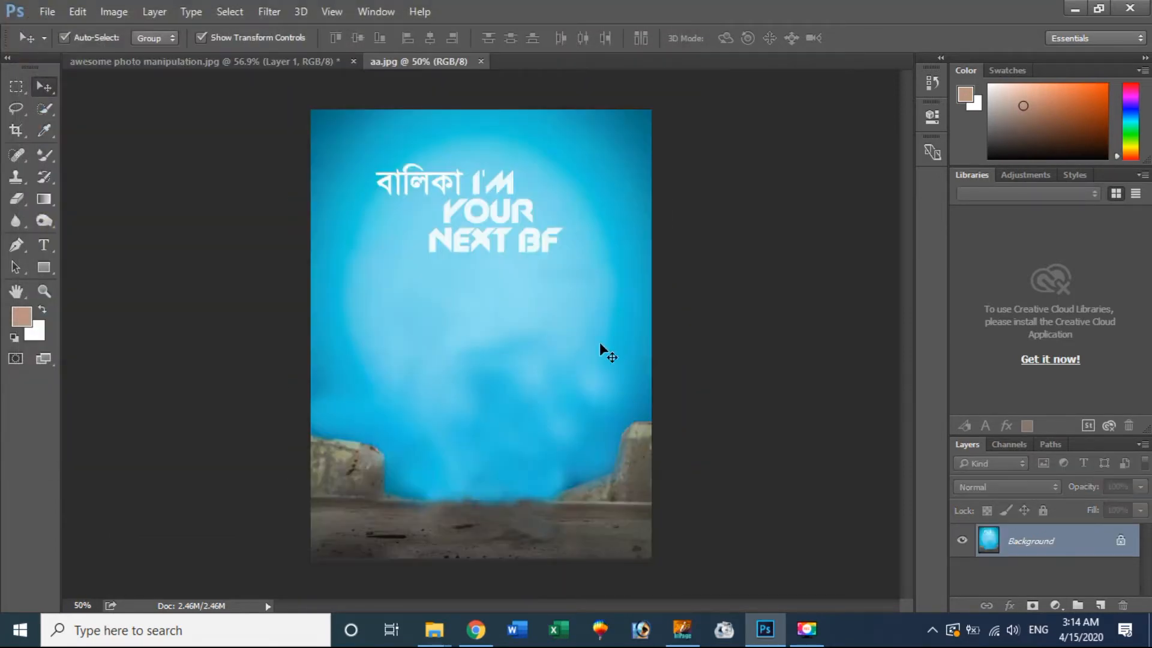
key(ctrl+0)
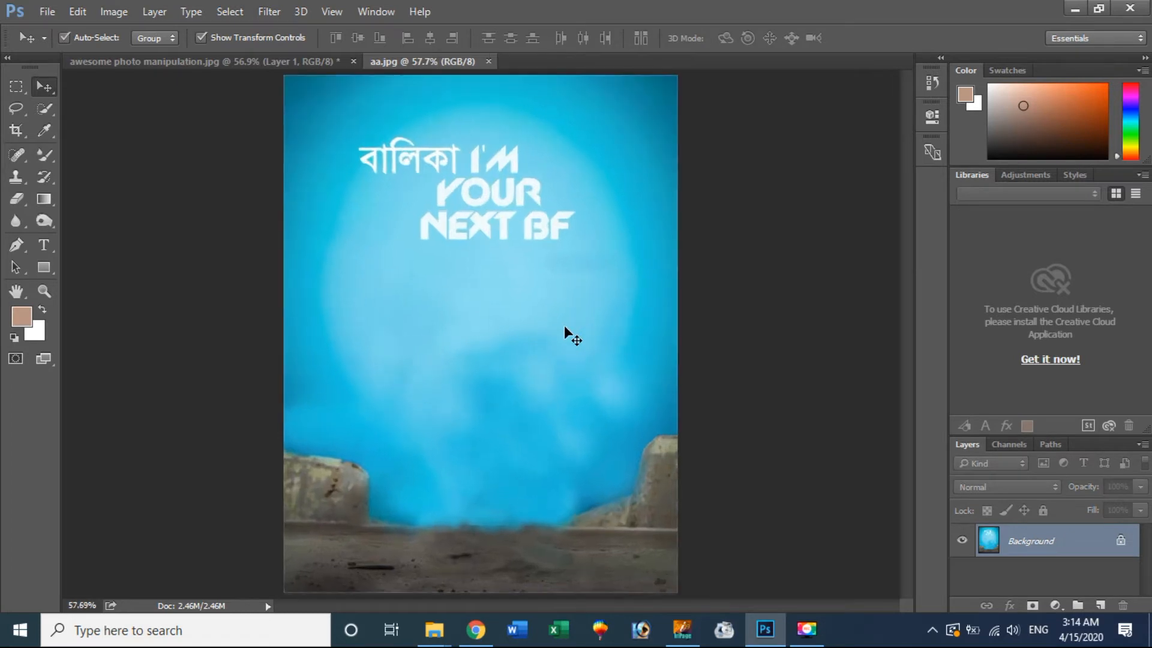
Step: Bring the cut-out person from the awesome photo manipulation document into aa.jpg, placed below the lettering
click(242, 66)
drag(498, 441, 444, 265)
drag(459, 434, 493, 464)
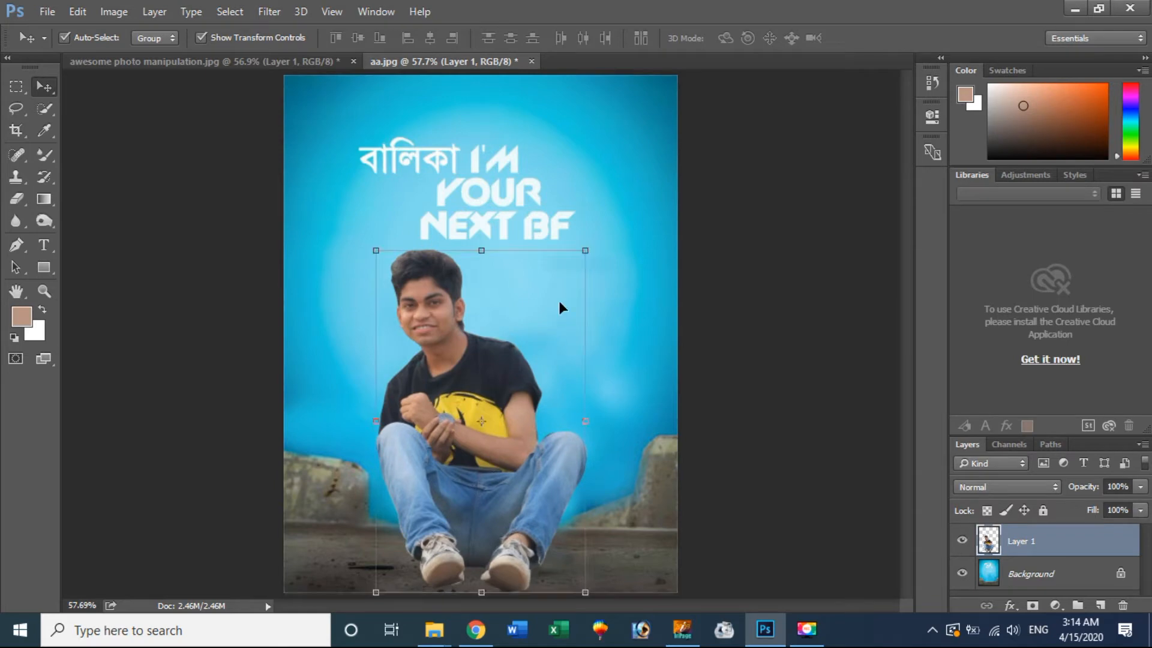
Step: Scale the person to about 80% and move the layer's centre to about X 473 px, Y 720 px
drag(589, 252, 553, 323)
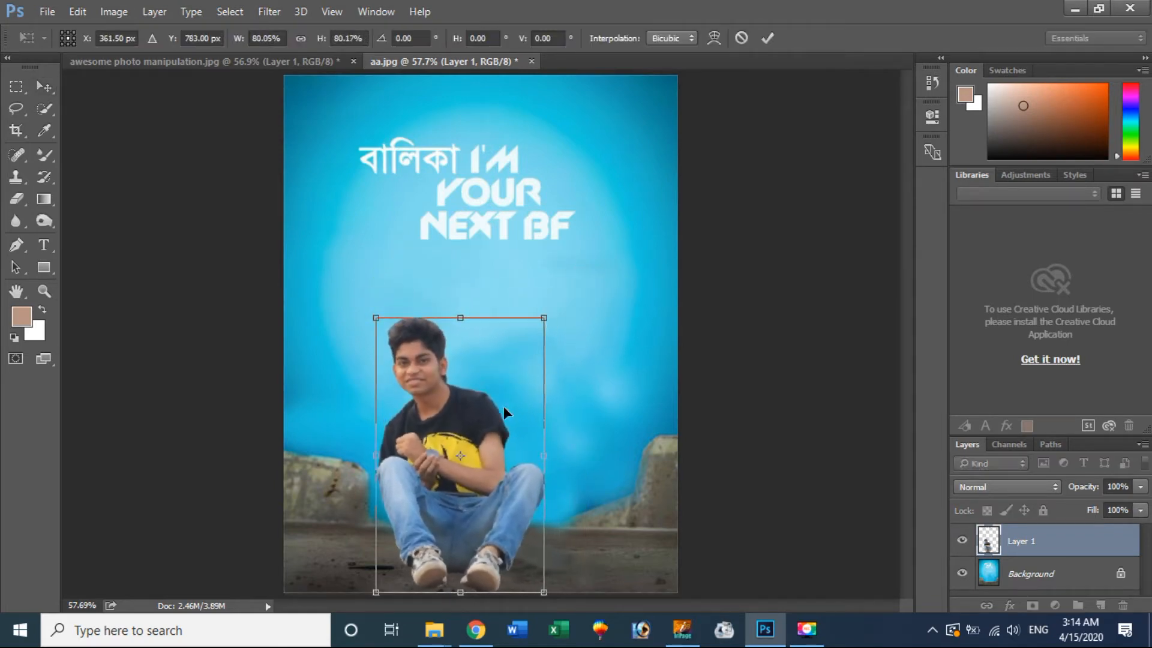
key(Return)
mouse_move(497, 422)
mouse_down()
mouse_move(507, 429)
mouse_move(489, 433)
mouse_move(491, 444)
mouse_move(518, 419)
mouse_move(504, 428)
mouse_up()
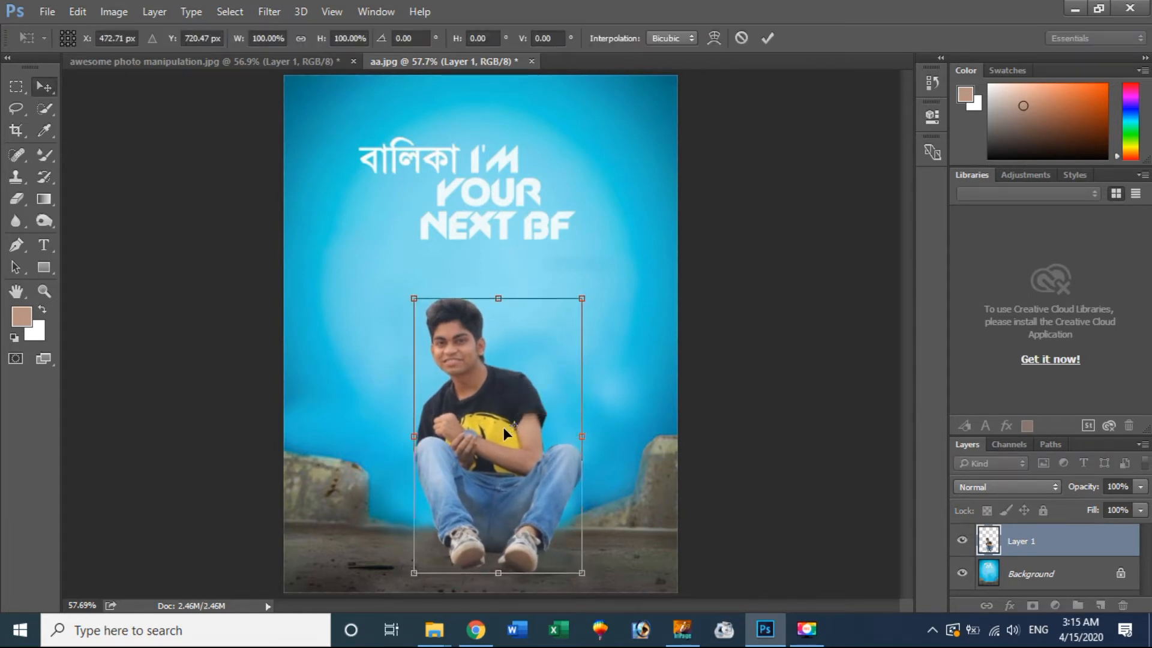
key(Return)
Step: Darken the bright cut-out edges of both shoes with the Burn tool at 50% exposure on Midtones
click(48, 293)
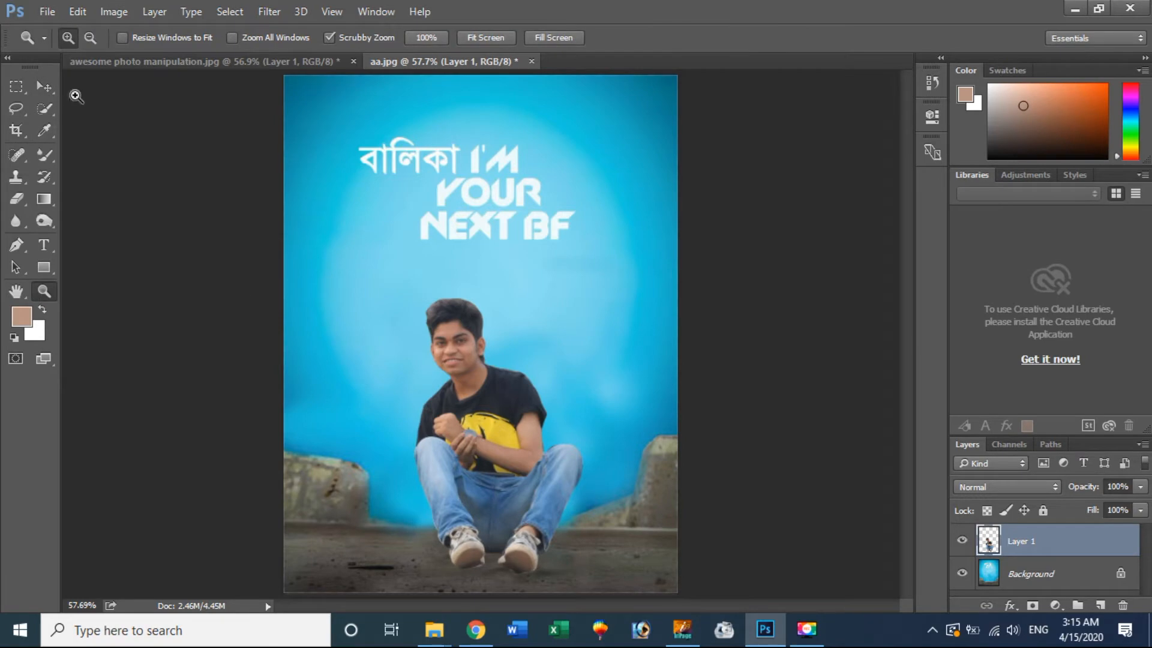
click(476, 558)
click(476, 558)
click(475, 558)
drag(476, 558, 467, 414)
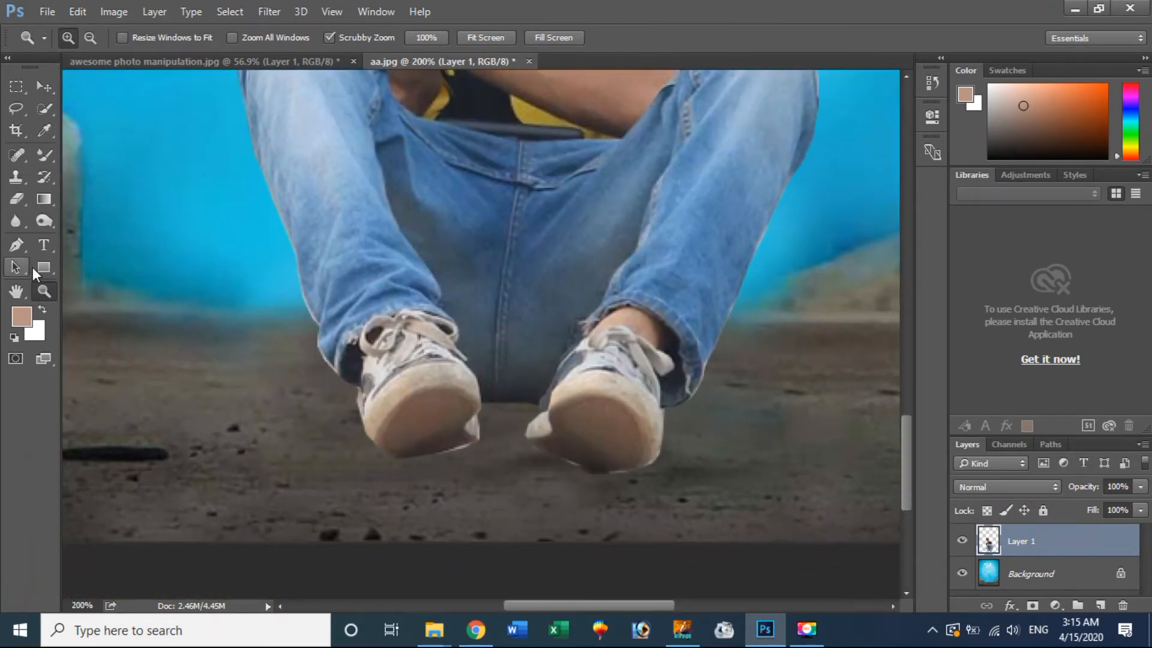
drag(45, 221, 84, 234)
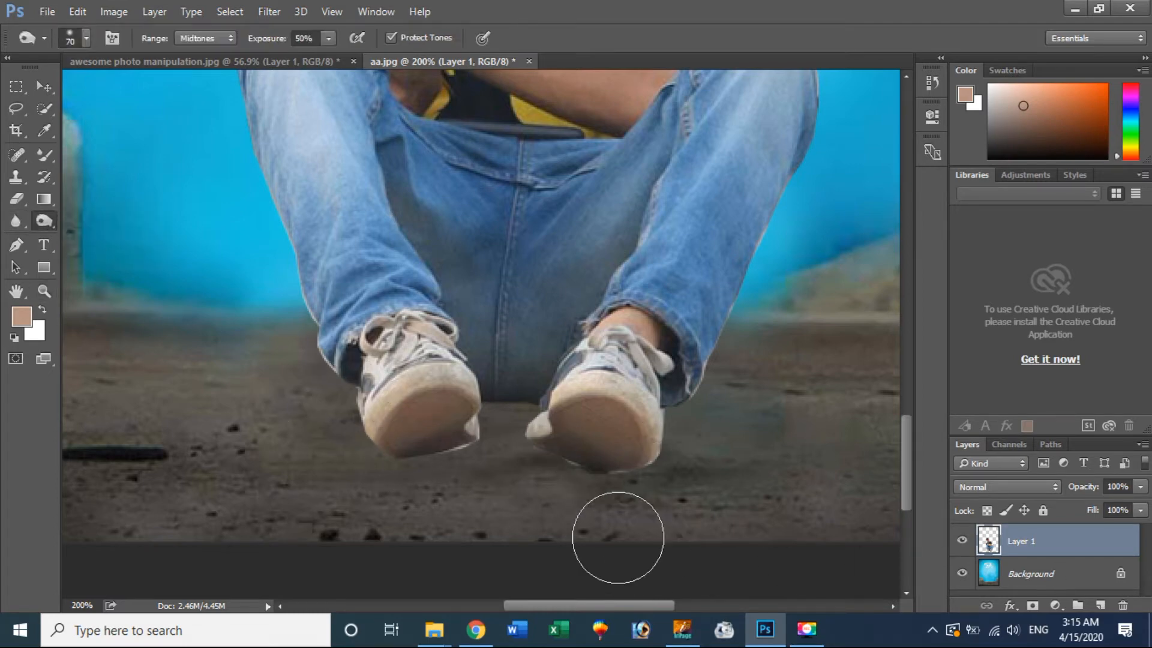
mouse_move(450, 463)
mouse_down()
mouse_move(390, 442)
mouse_move(378, 422)
mouse_up()
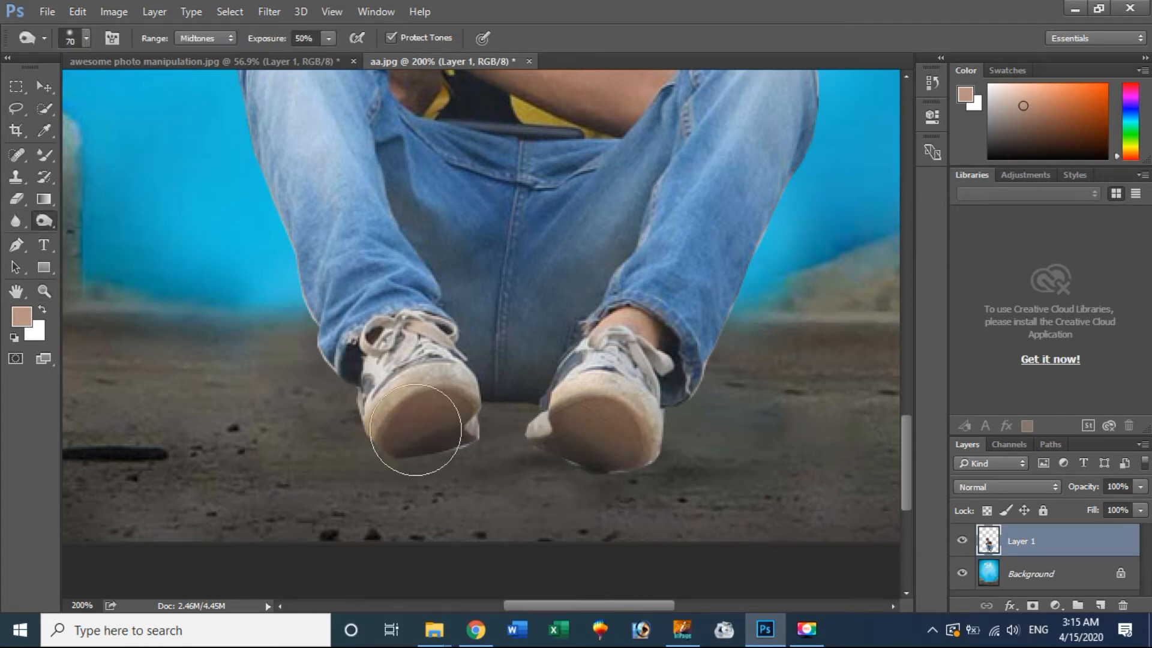
mouse_move(548, 433)
mouse_down()
mouse_move(518, 412)
mouse_move(508, 447)
mouse_up()
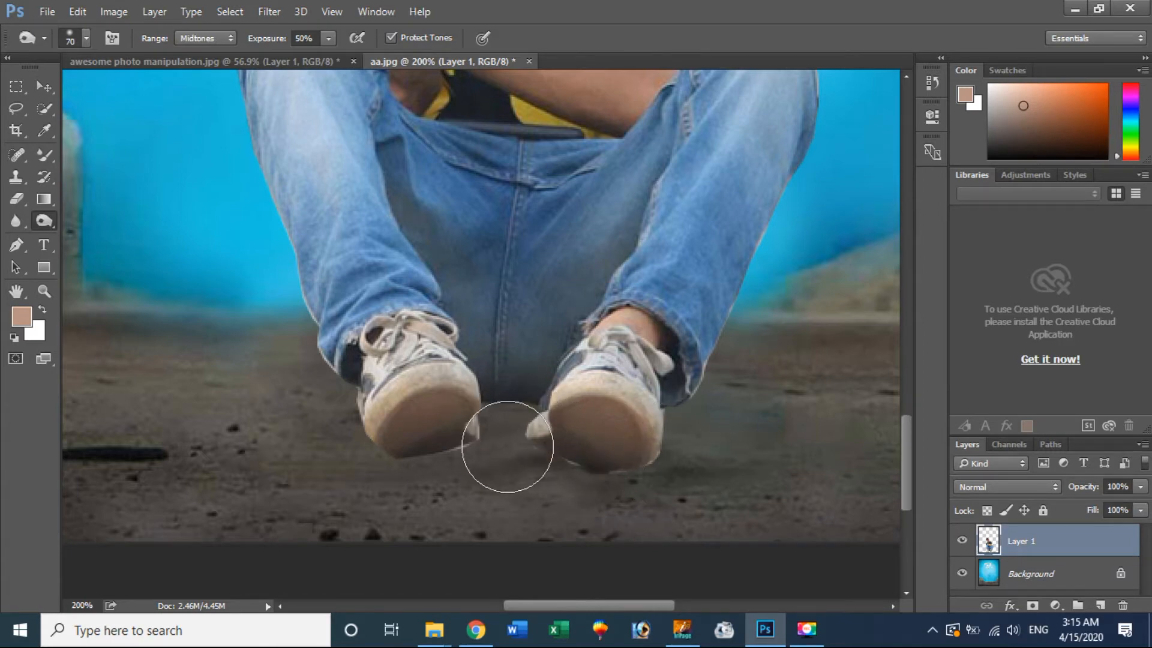
Step: Soften the cut-out edges around the legs and knees with the Blur tool at size 90 and 50% strength
right_click(18, 218)
click(77, 223)
drag(425, 258, 445, 397)
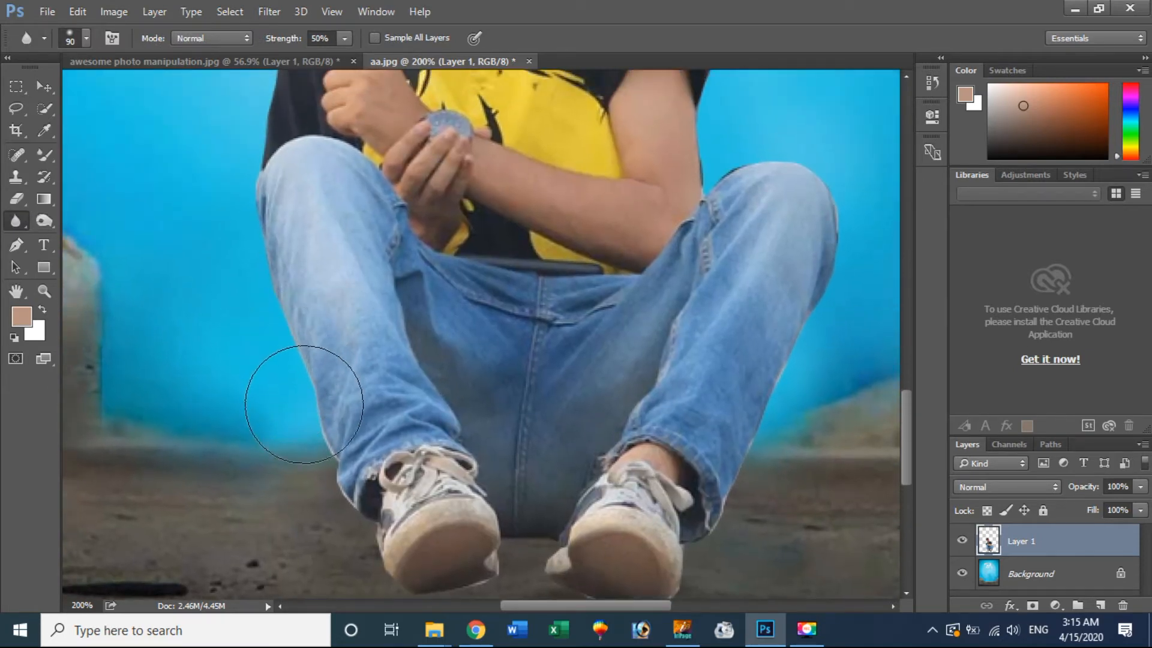
mouse_move(287, 273)
mouse_down()
mouse_move(290, 404)
mouse_move(310, 504)
mouse_up()
mouse_move(267, 336)
mouse_down()
mouse_move(283, 378)
mouse_move(276, 285)
mouse_move(309, 232)
mouse_move(373, 222)
mouse_up()
mouse_move(686, 213)
mouse_down()
mouse_move(736, 278)
mouse_move(747, 370)
mouse_move(794, 398)
mouse_up()
key(ctrl+0)
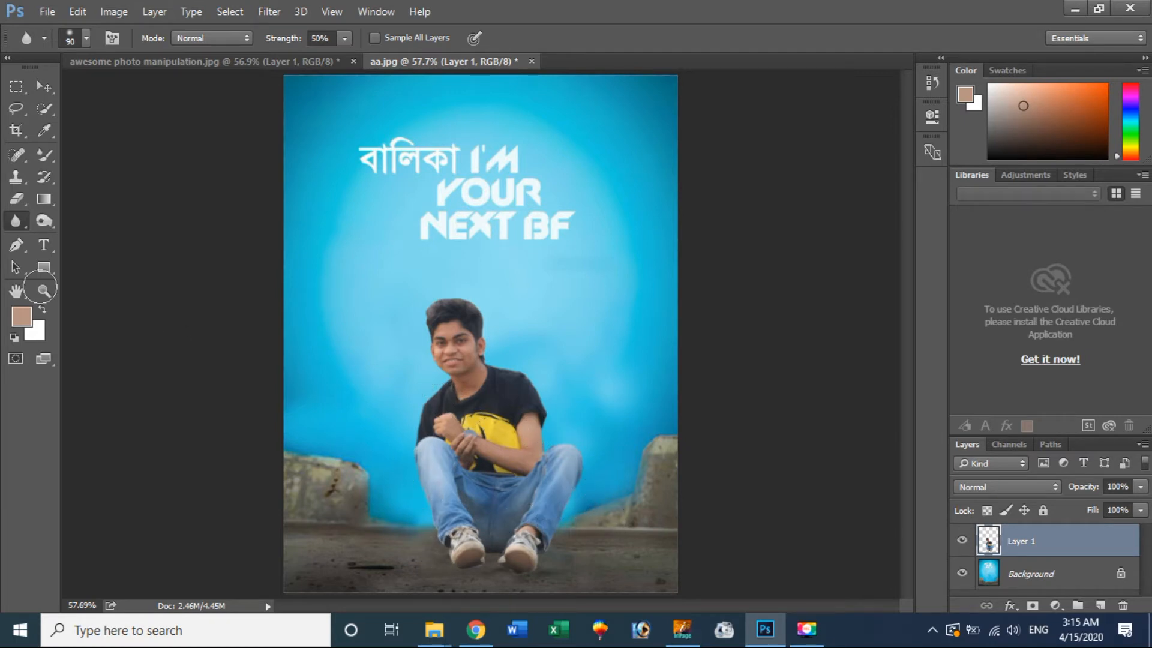
Step: Switch to the Burn tool and enlarge its brush to 175
click(48, 294)
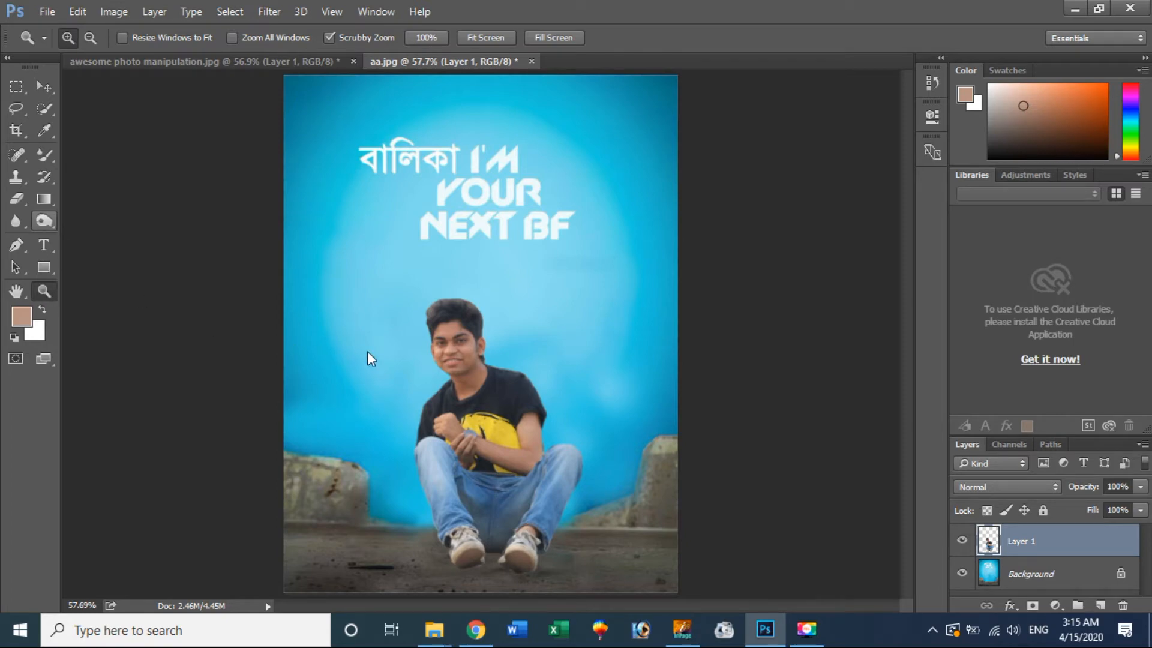
key(o)
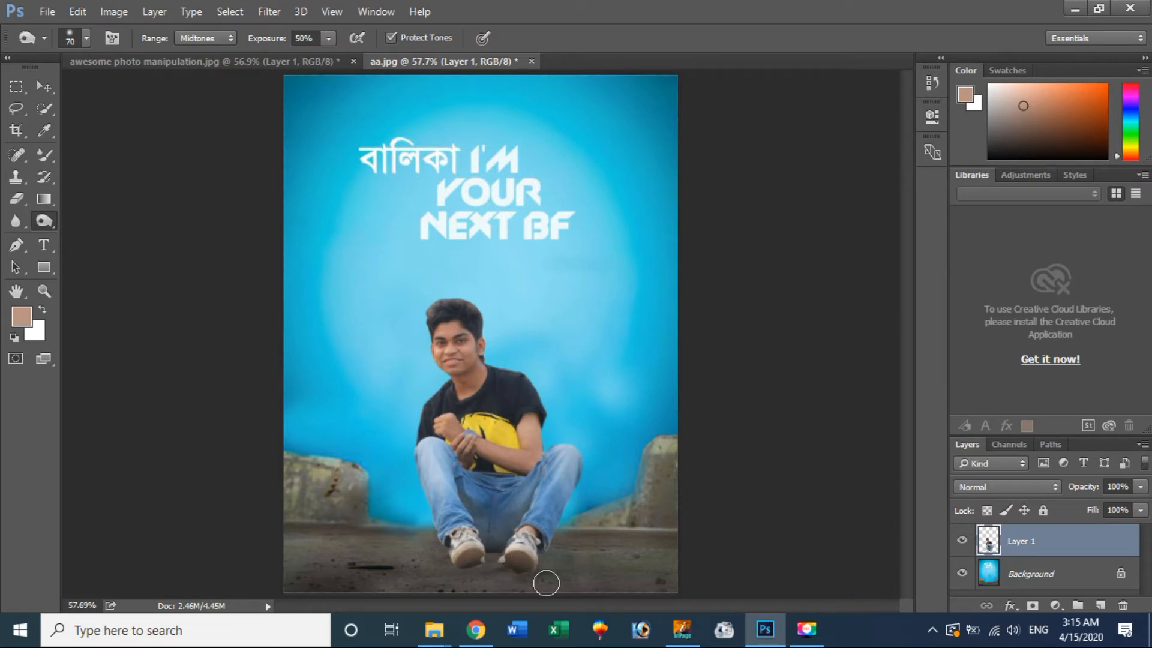
key(bracketright)
key(bracketright)
key(bracketright)
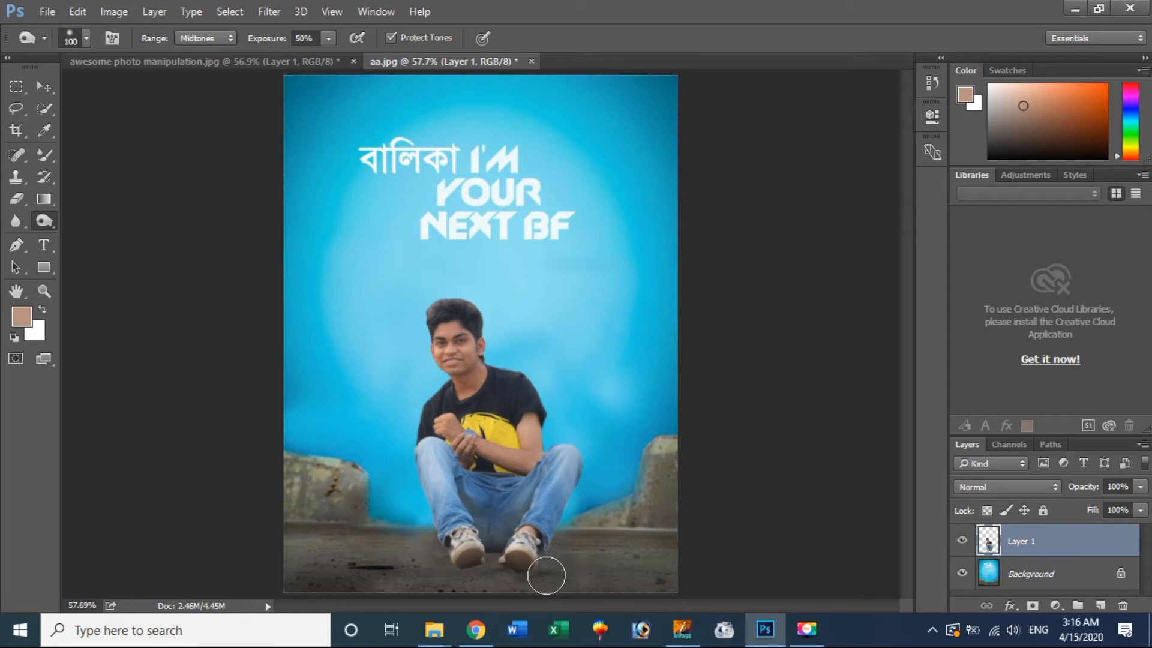
key(bracketright)
key(bracketright)
key(bracketright)
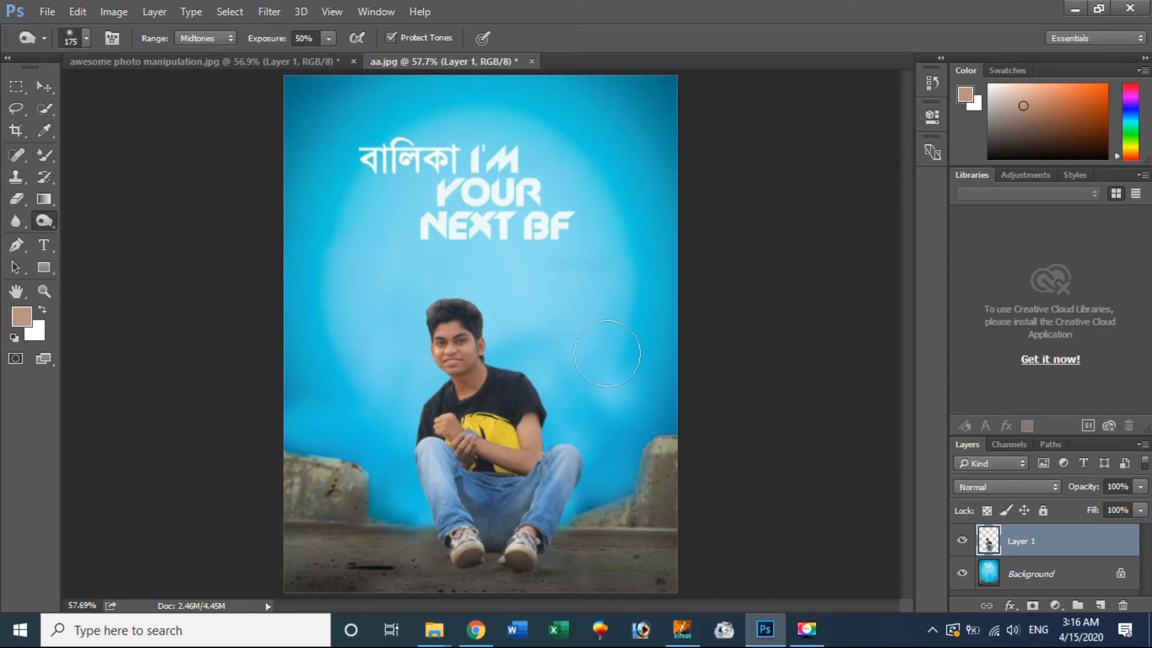
Step: Apply a Curves adjustment to the person layer with an RGB point at input 129, output 130
click(52, 90)
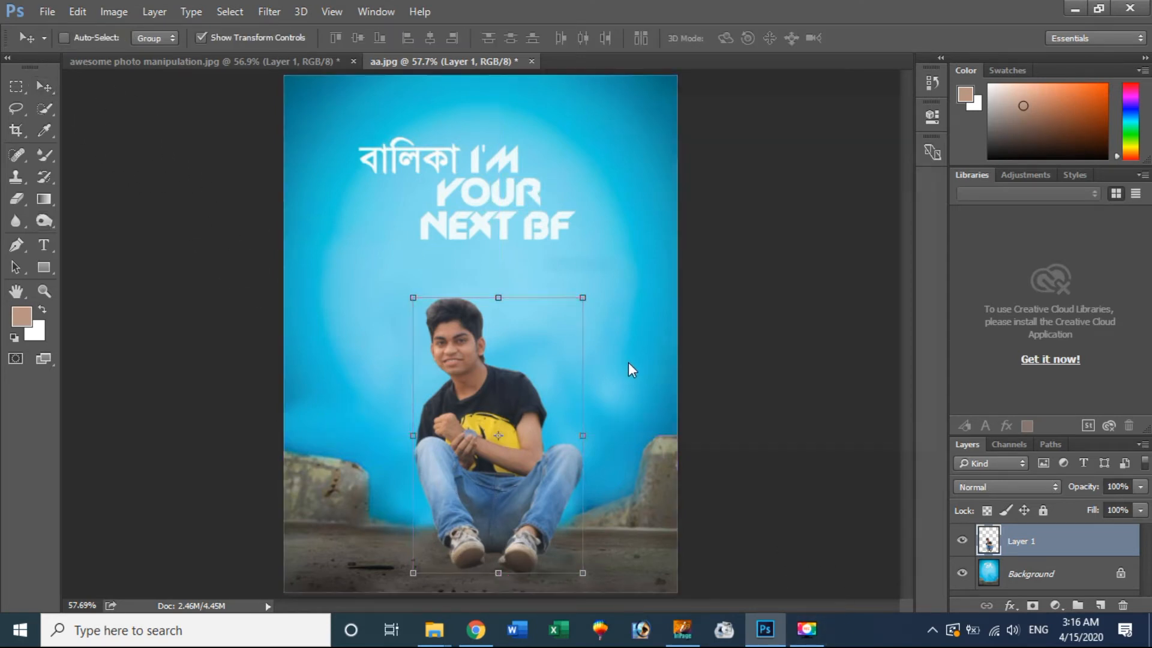
key(ctrl+m)
drag(454, 102, 755, 100)
drag(899, 282, 888, 282)
drag(782, 97, 576, 103)
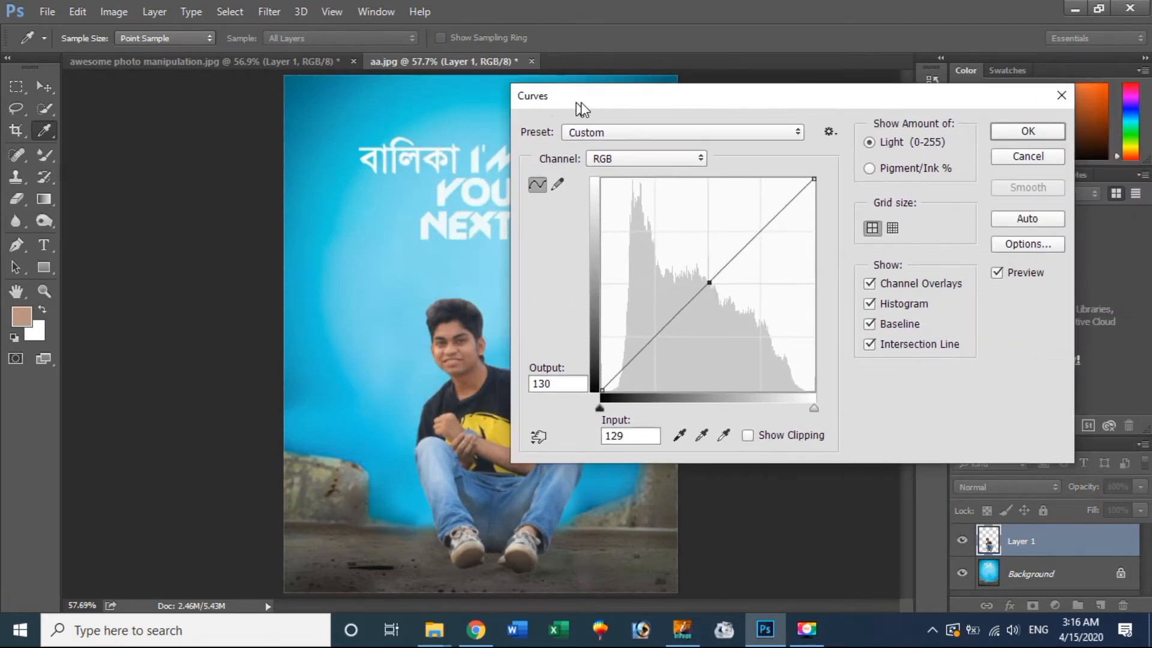
click(1015, 128)
Step: Start the SkinFiner filter on the person layer, enlarge the face preview to 1:1 and apply the Smoothing-Medium preset
key(v)
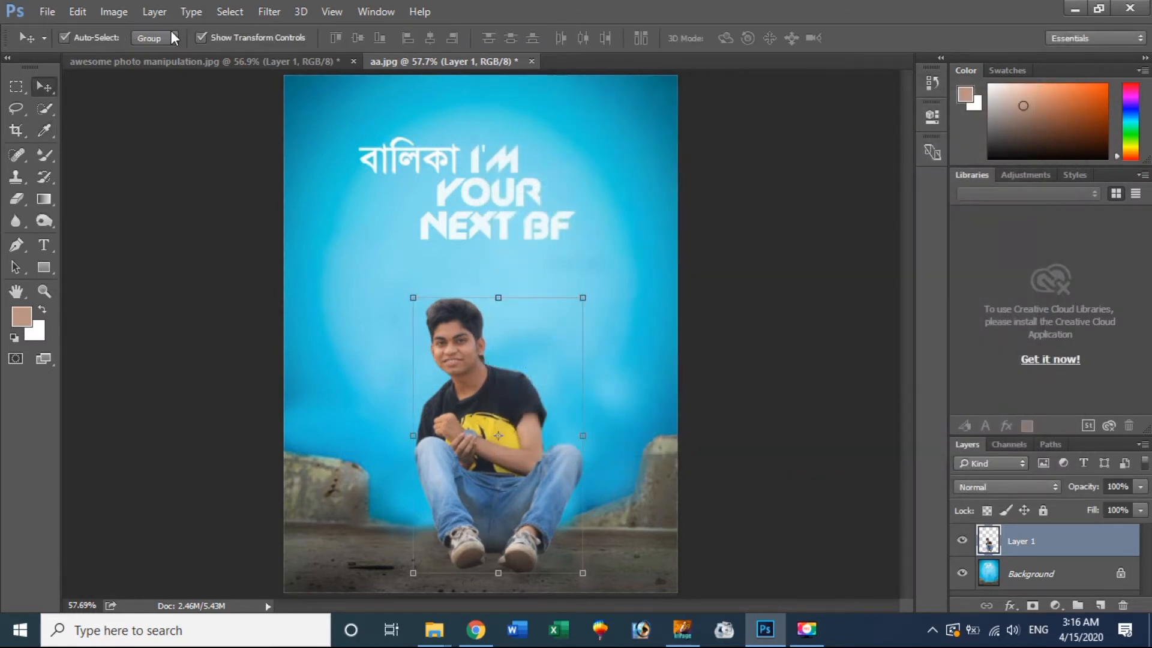
click(269, 11)
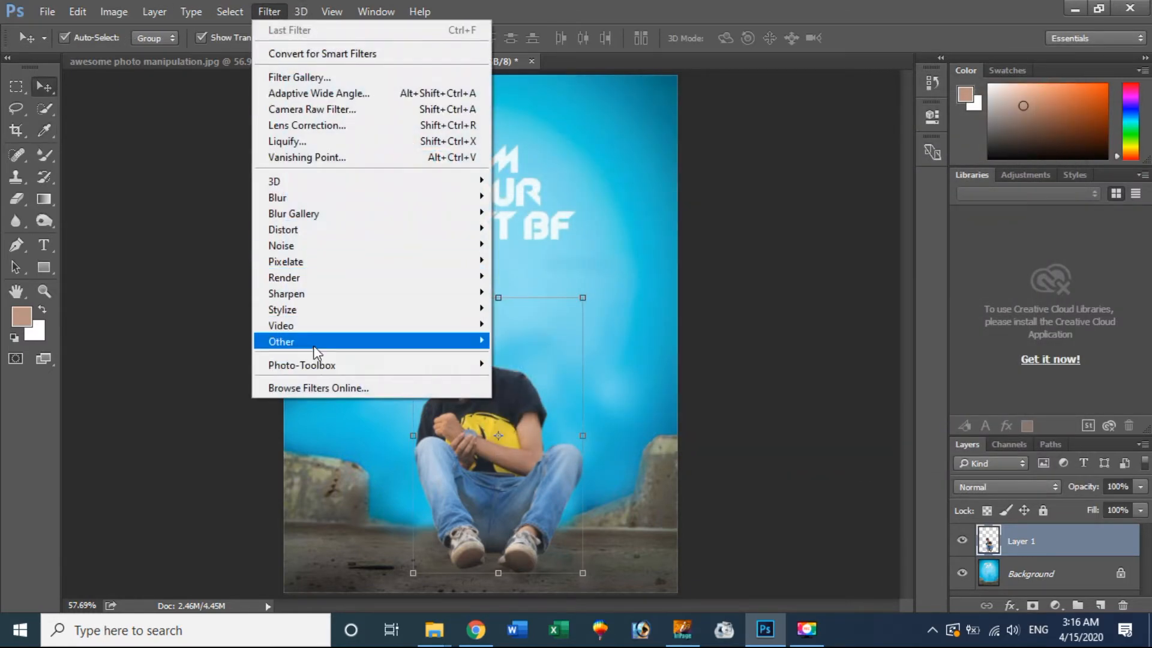
mouse_move(360, 370)
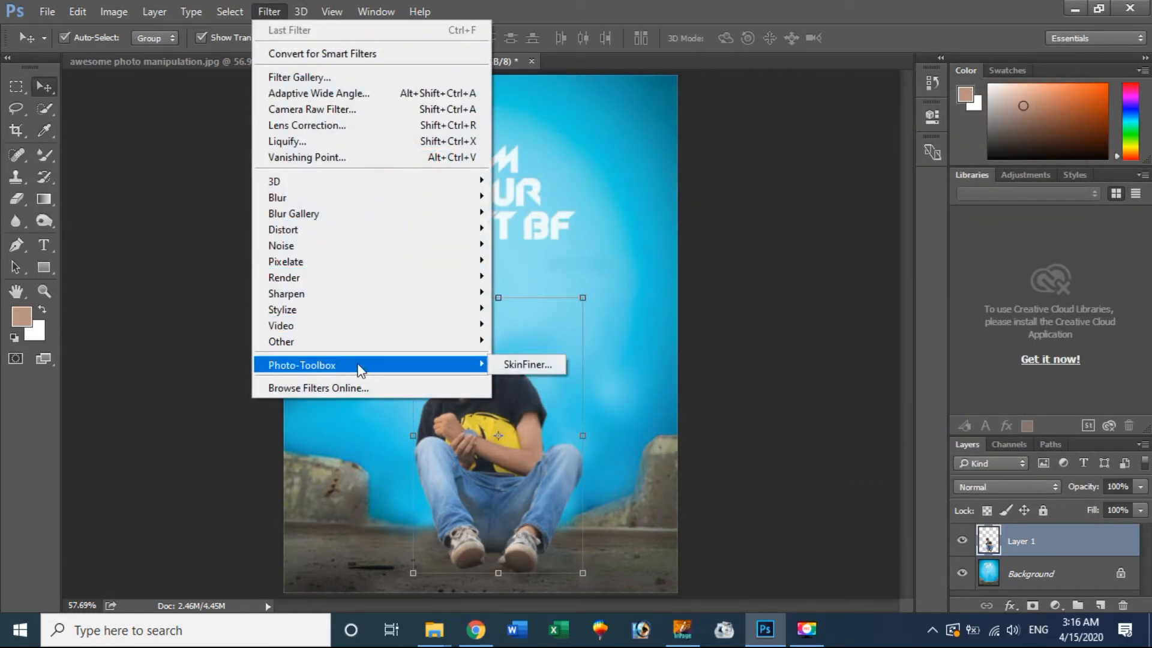
click(535, 365)
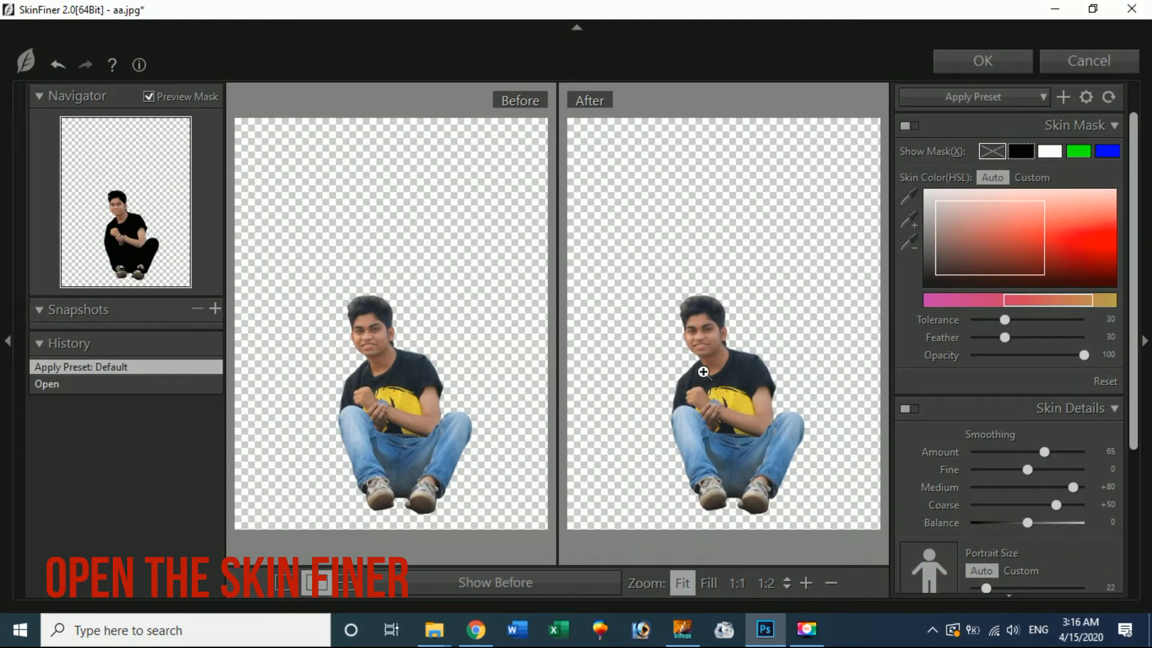
click(709, 327)
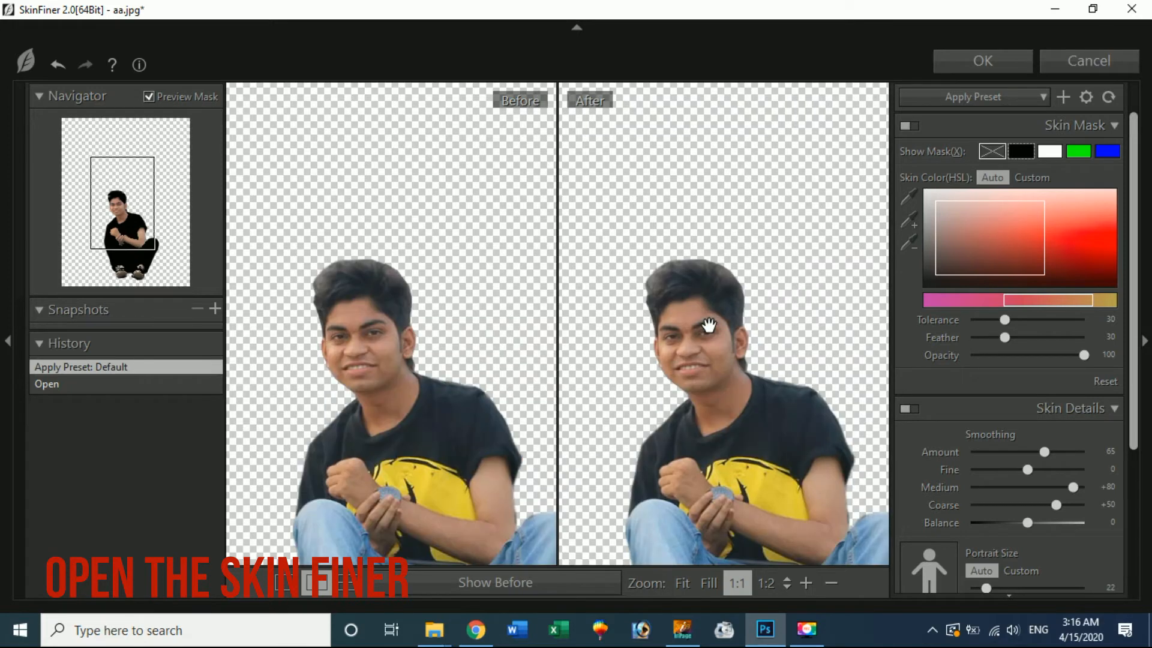
click(1002, 98)
click(989, 187)
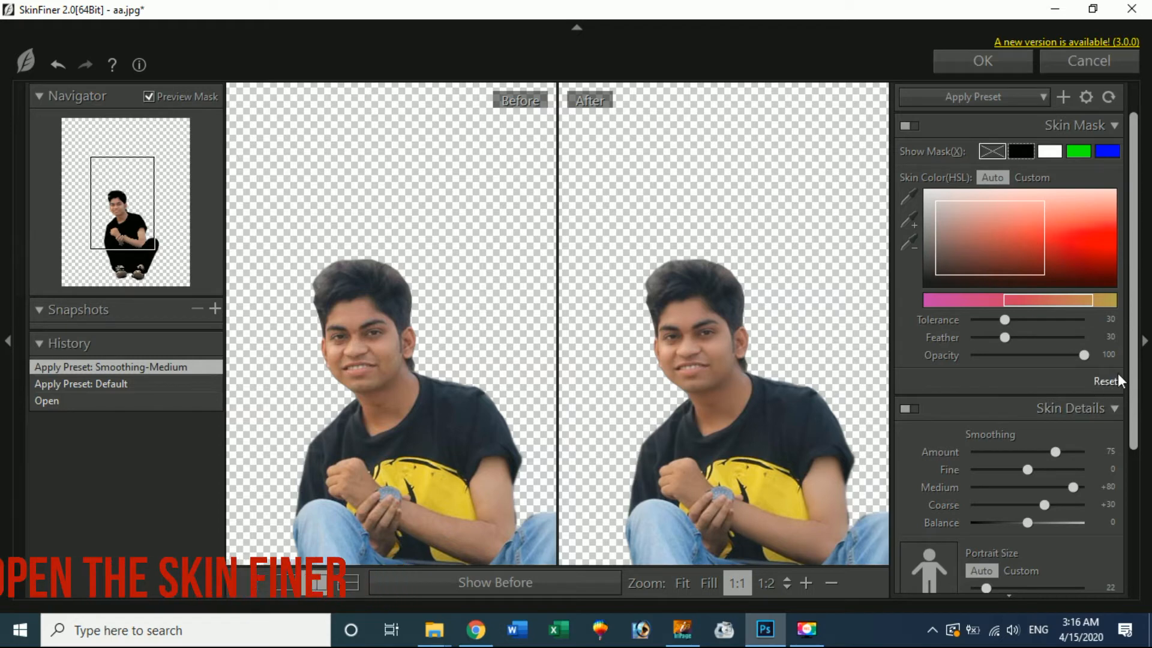
Step: Set smoothing Balance to +28 and skin tone Hue +22, Saturation +22, Brightness +25, Contrast +55, raise Shadow and Highlight, and apply the filter
drag(1135, 381, 1136, 525)
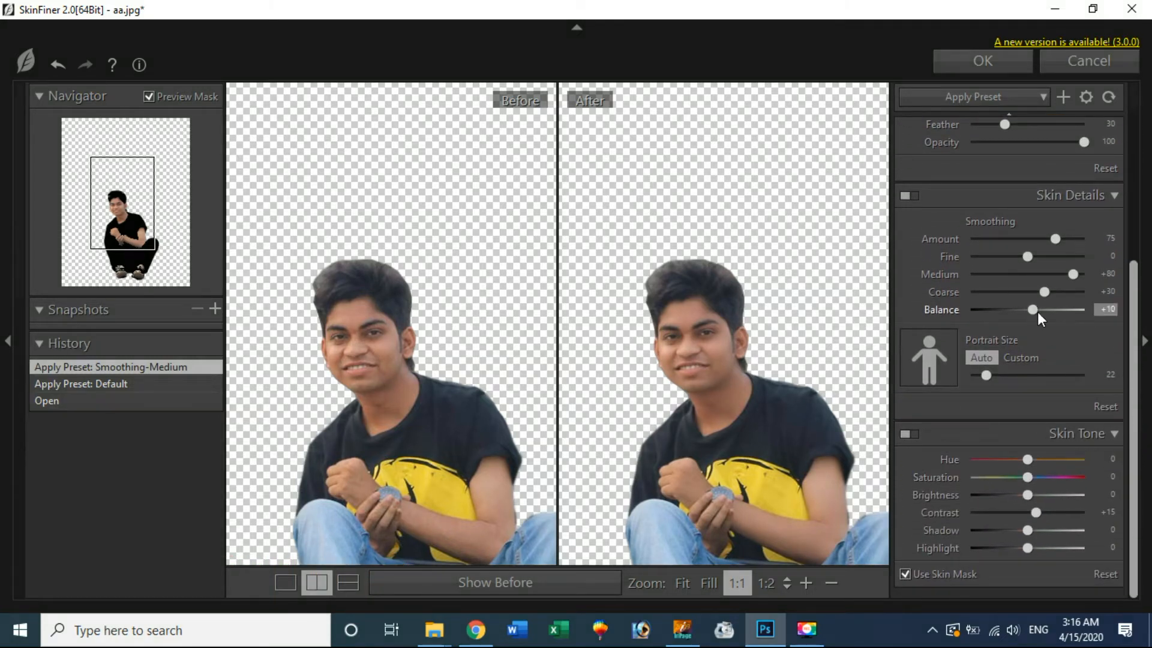
drag(1038, 311, 1046, 312)
drag(1027, 459, 1040, 460)
drag(1027, 477, 1050, 513)
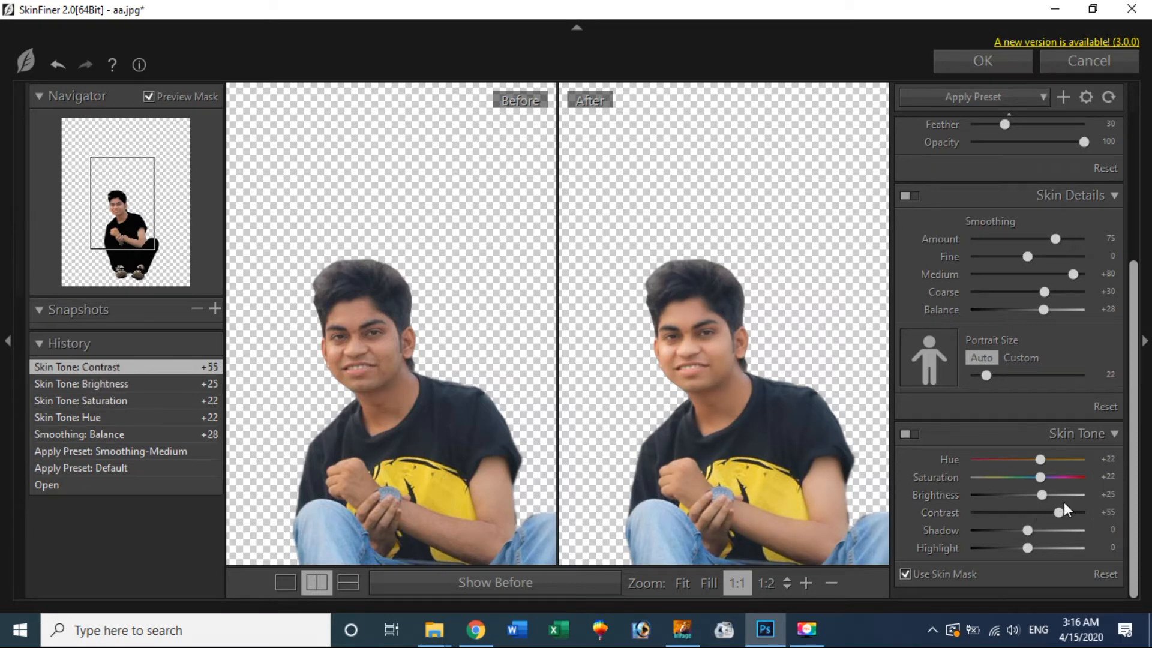
drag(1031, 530, 1056, 549)
click(956, 60)
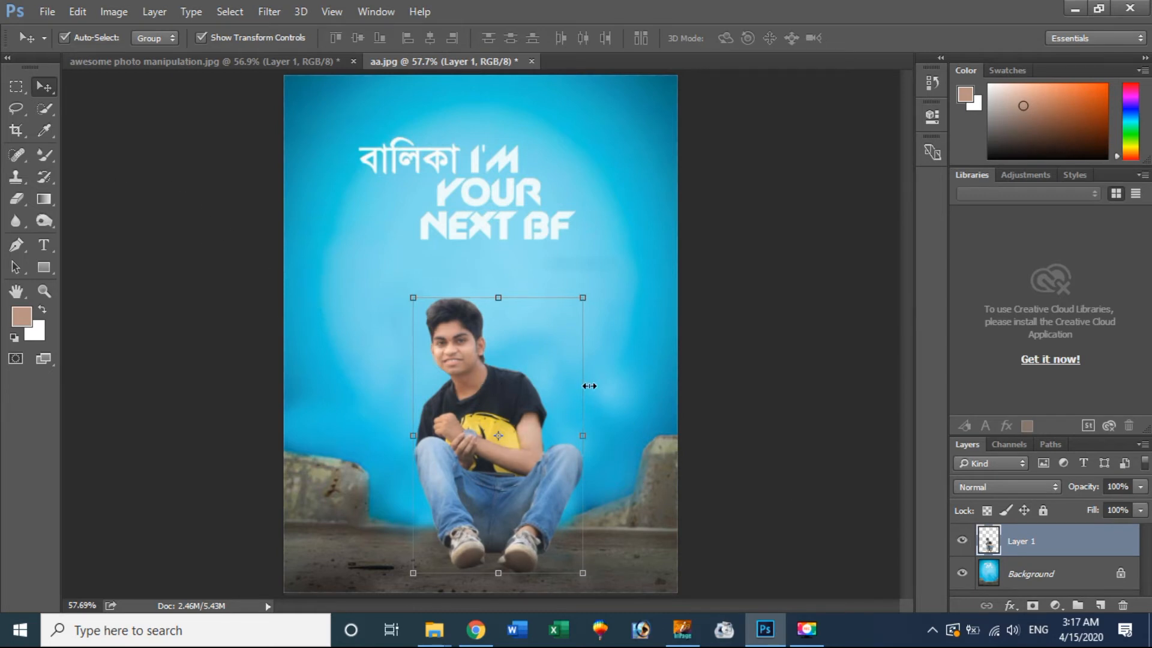
Step: Start the Camera Raw Filter on the Background layer and set Temperature -3, Exposure -0.75, Contrast -5 and Highlights -18
click(1035, 568)
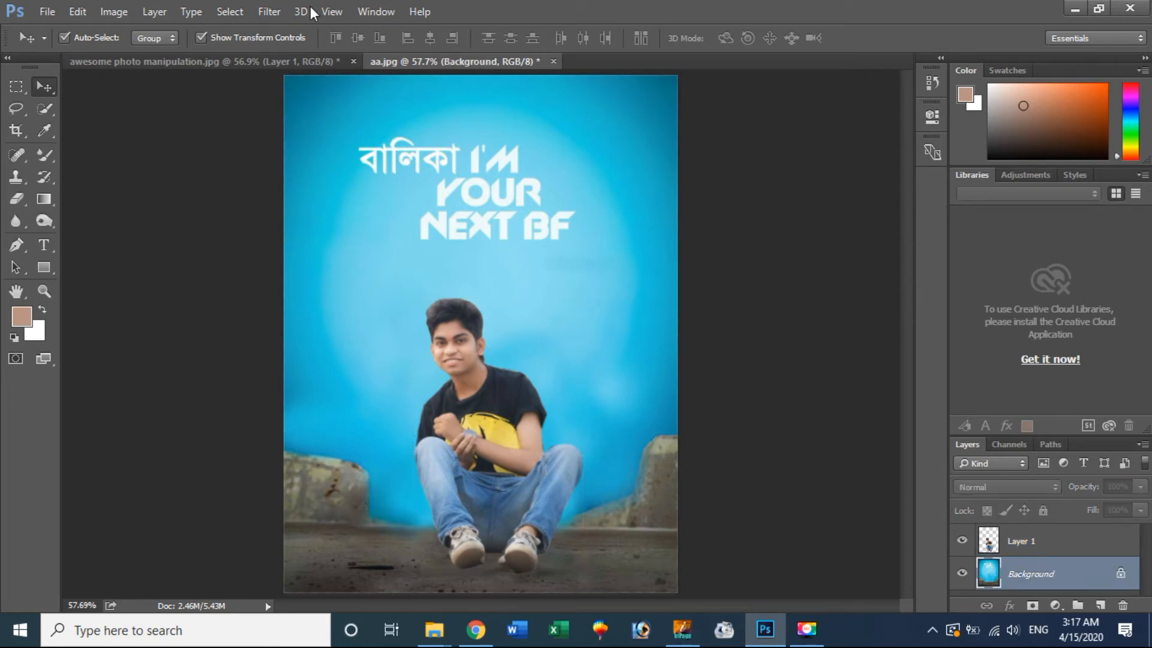
click(269, 11)
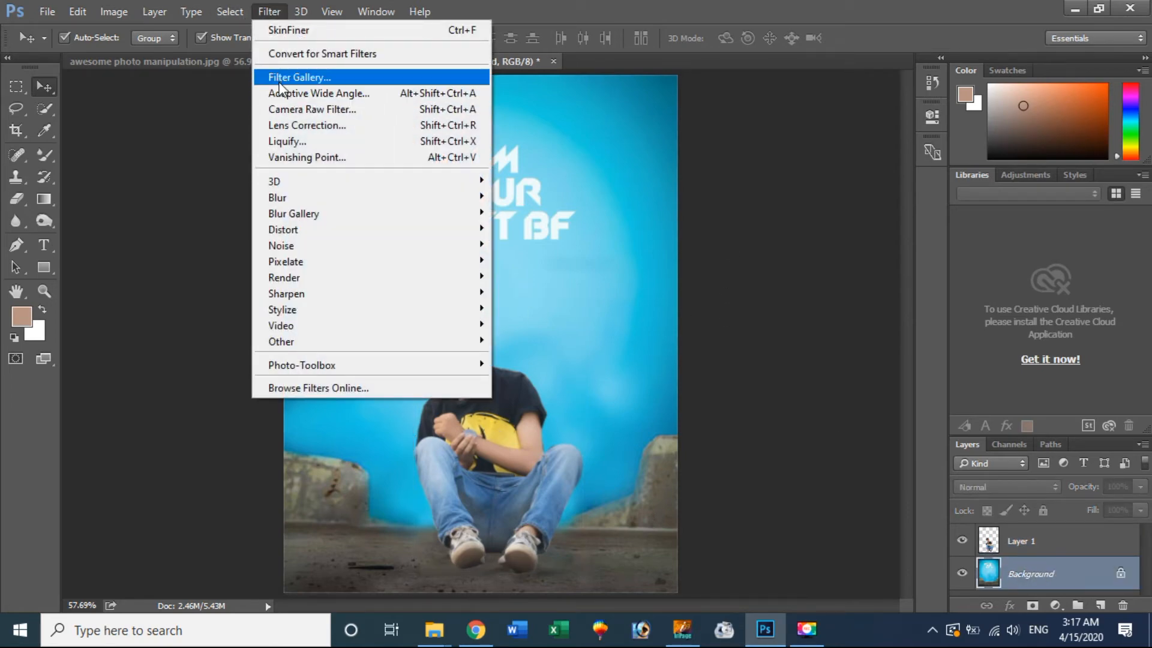
click(314, 110)
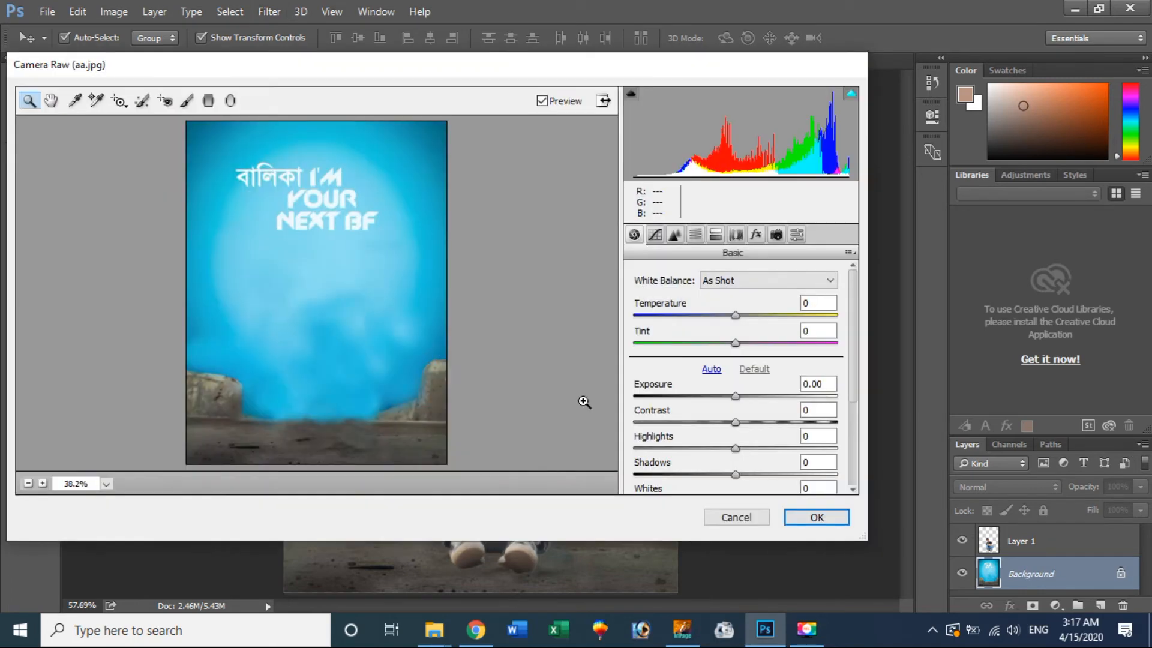
drag(318, 72, 427, 84)
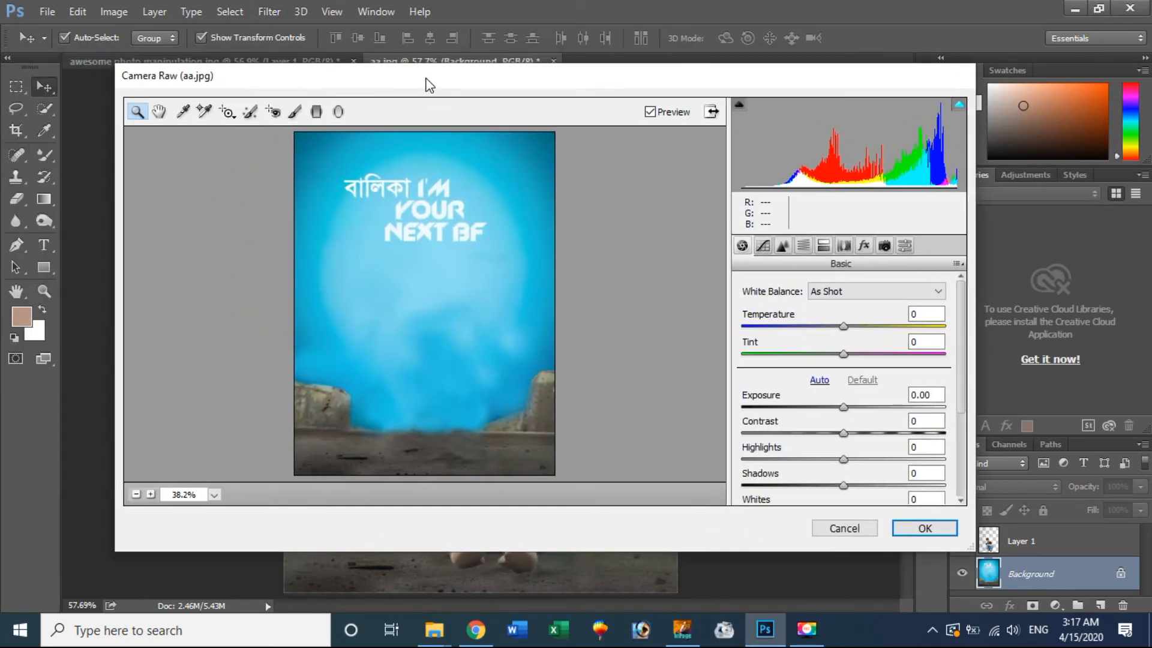
drag(845, 330, 833, 355)
double_click(833, 354)
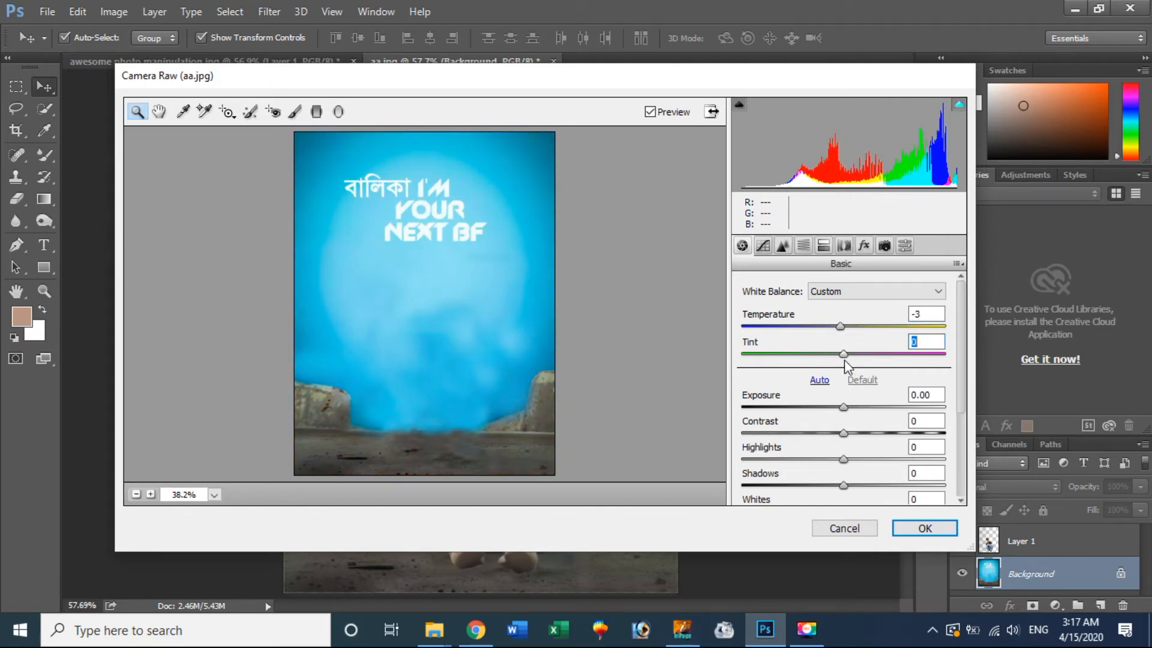
drag(844, 407, 826, 460)
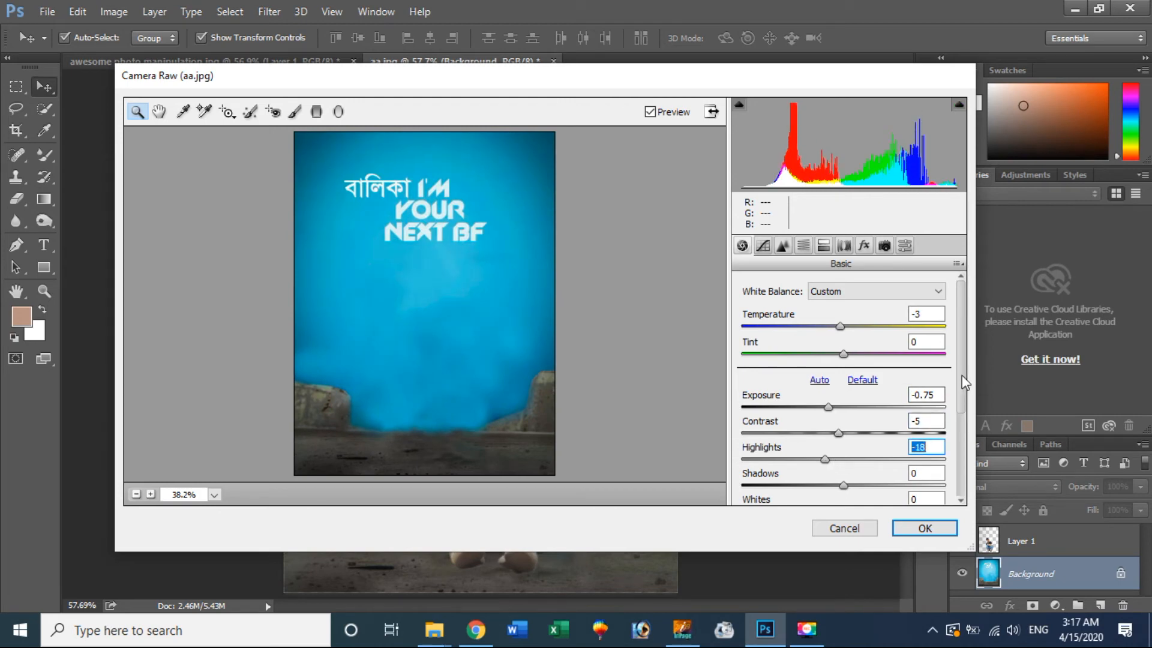
Step: Raise the background's Clarity strongly and apply the Camera Raw Filter
drag(962, 387, 963, 463)
drag(848, 438, 915, 448)
click(921, 527)
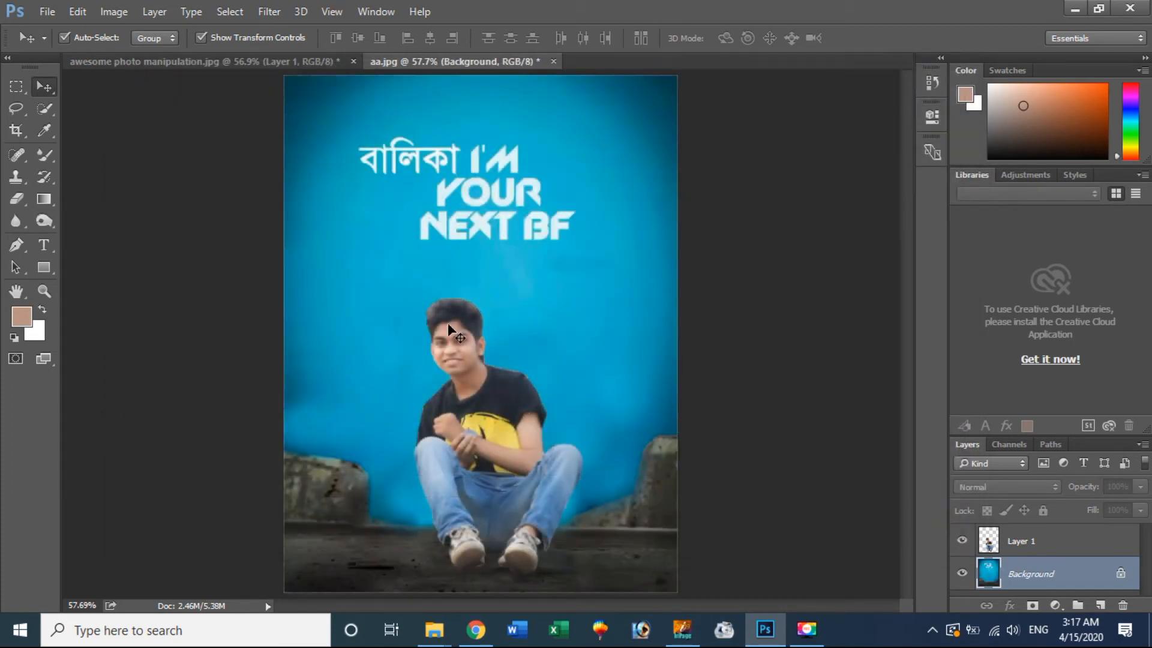
Step: Save the composite to the Desktop as a JPEG named with the person's first name plus "Pic", at Medium quality 5, Baseline ("Standard")
click(461, 350)
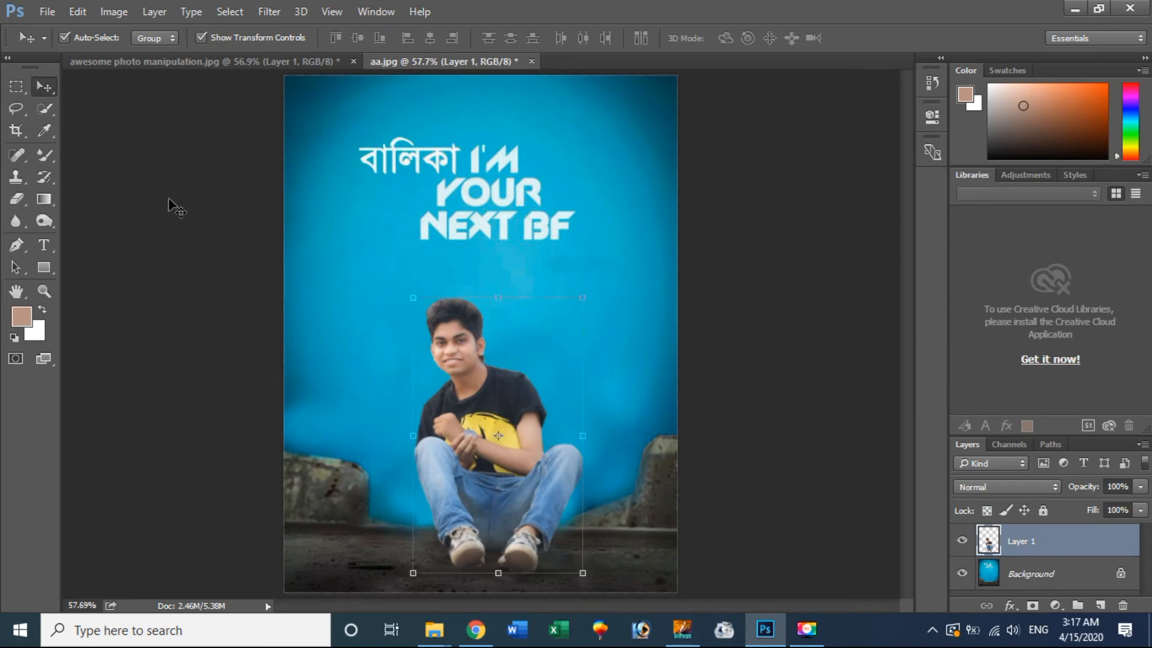
click(43, 292)
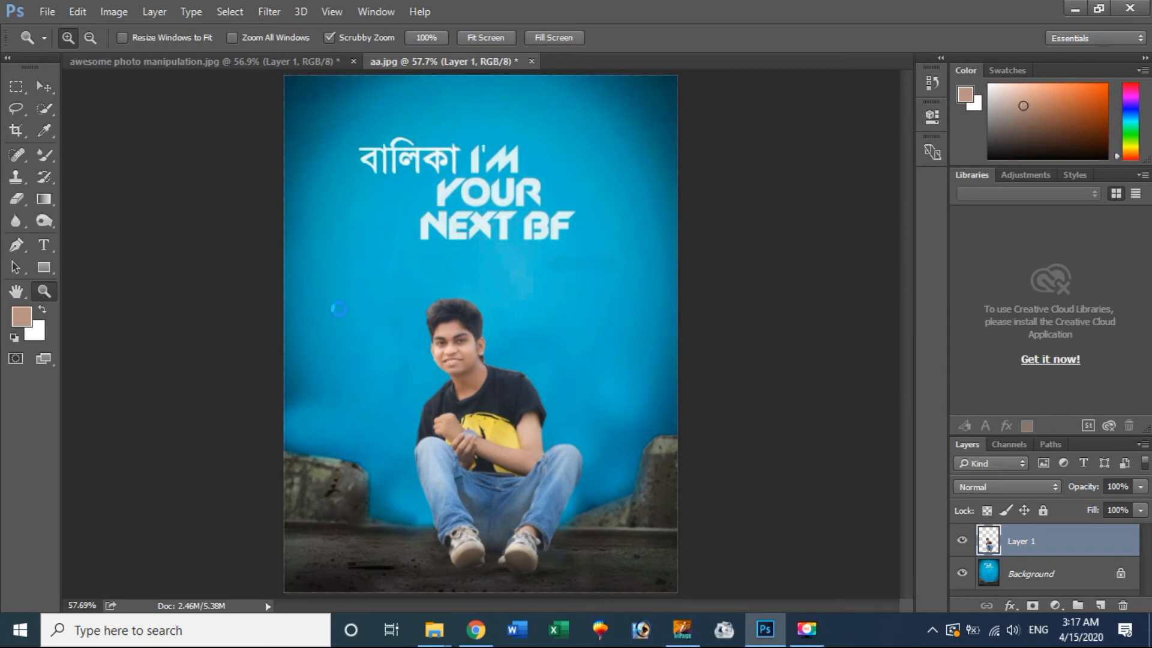
key(ctrl+shift+s)
click(300, 406)
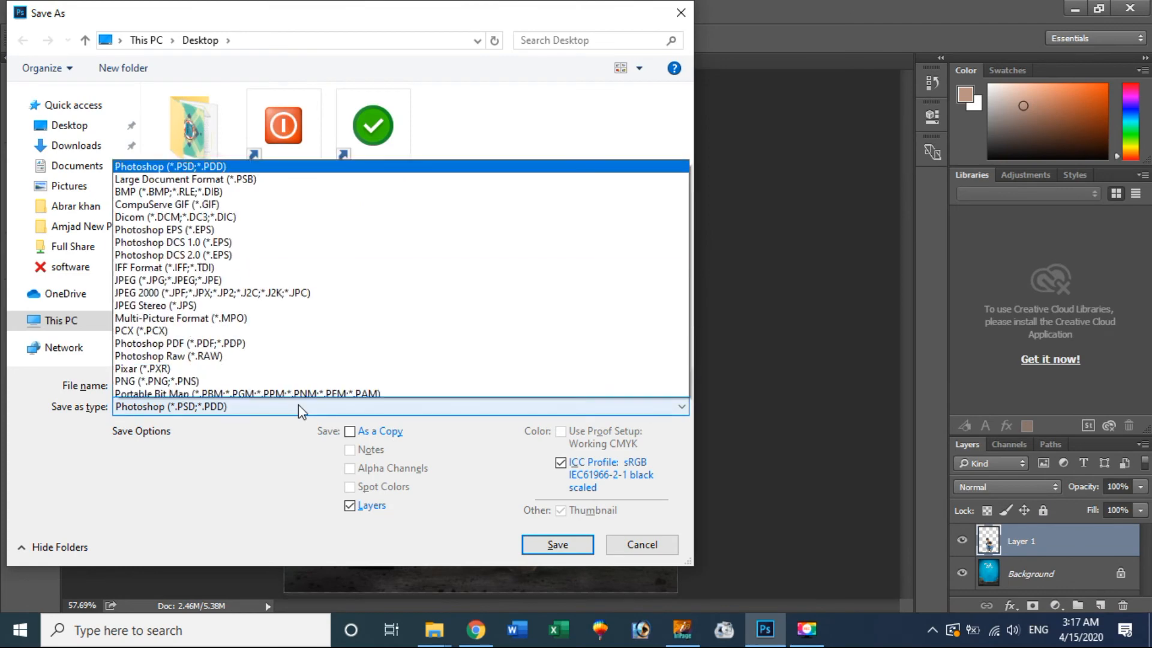
click(168, 239)
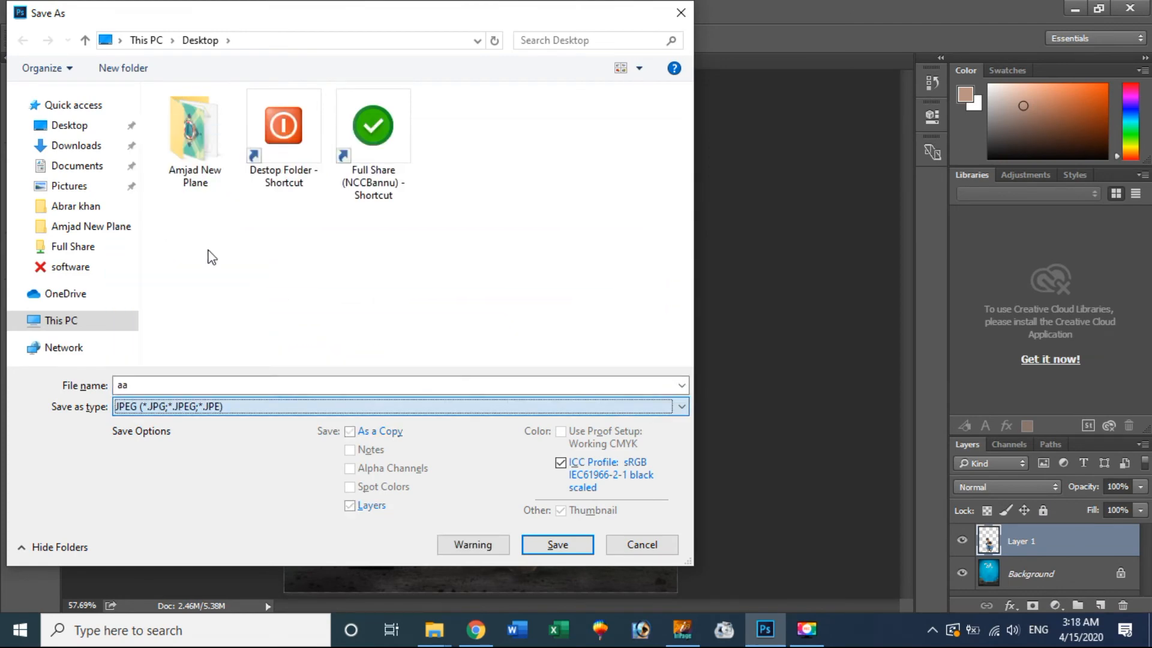
double_click(193, 384)
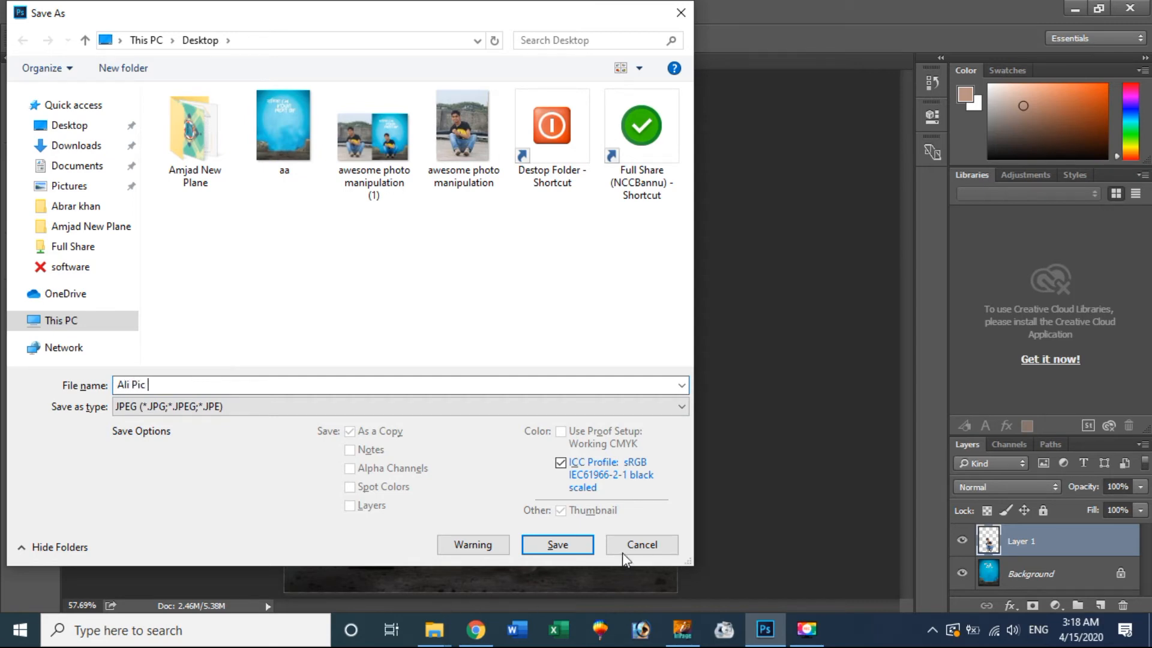
click(567, 543)
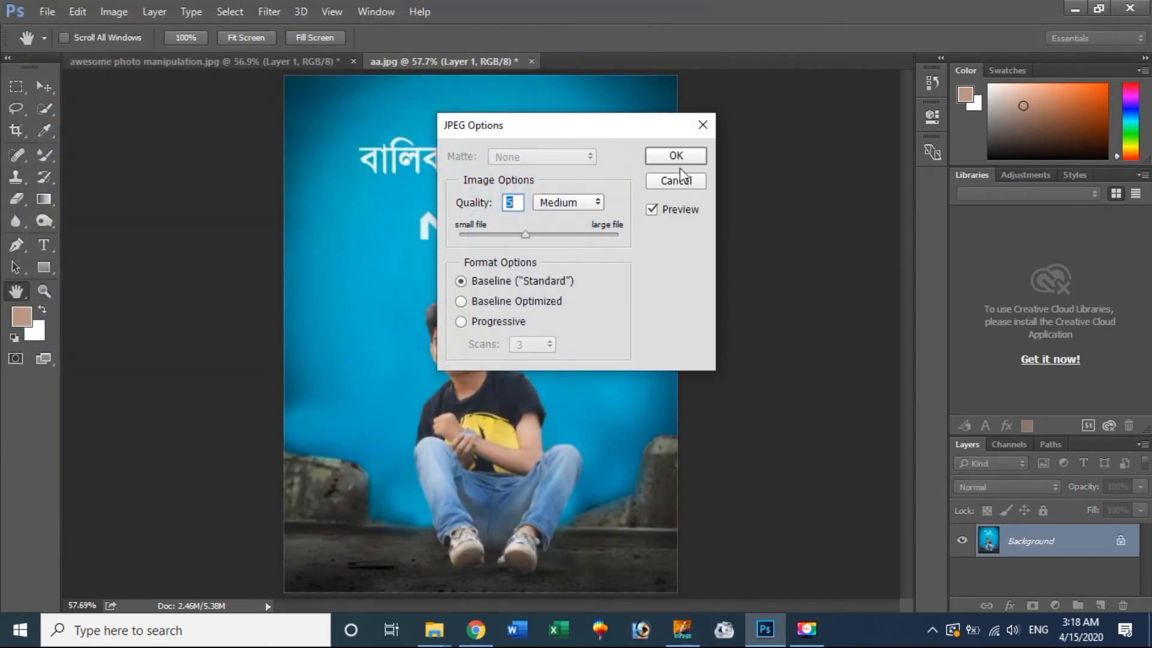
click(678, 161)
key(z)
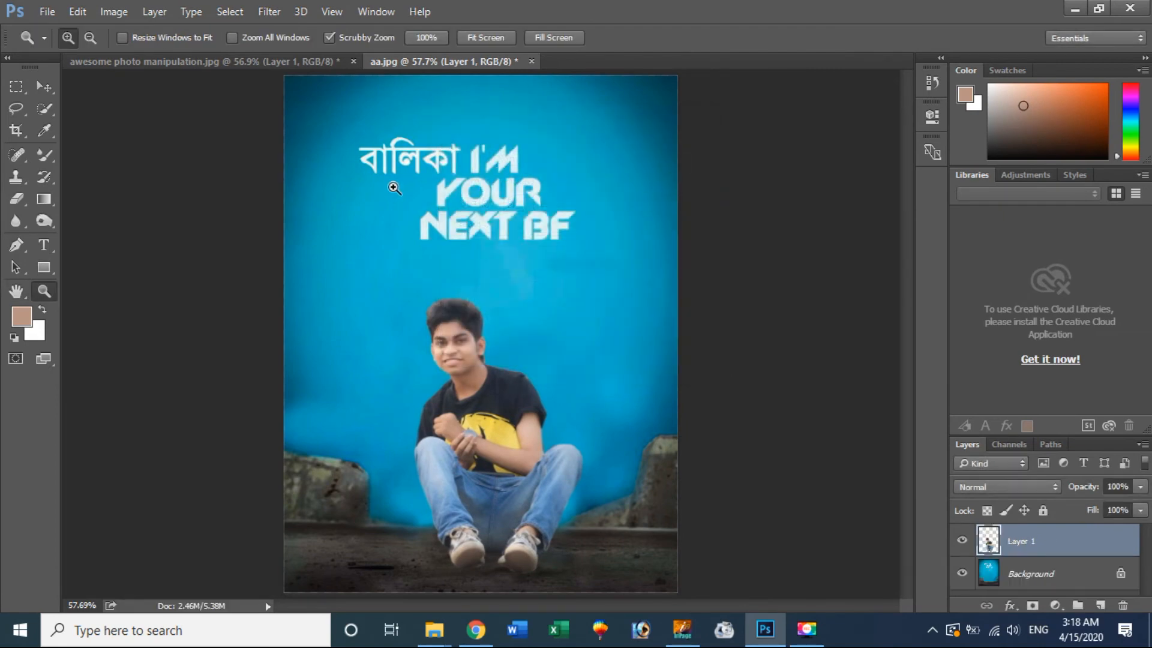
Step: Open the newly saved JPEG composite from the Desktop and fit it to the screen
click(47, 10)
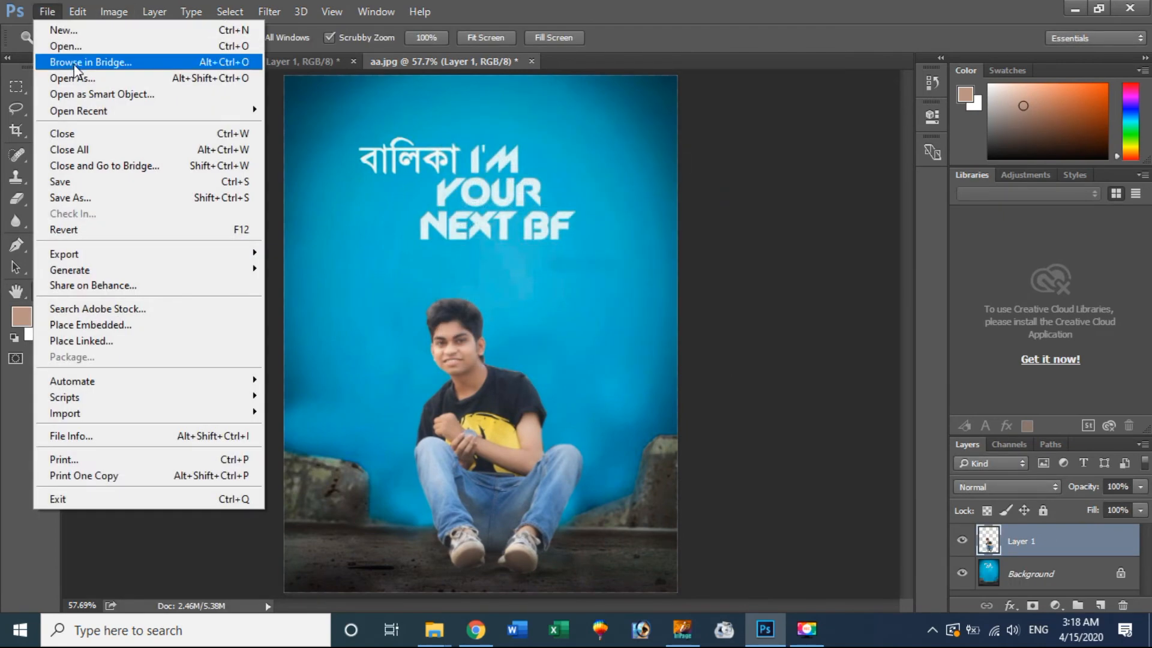
click(66, 54)
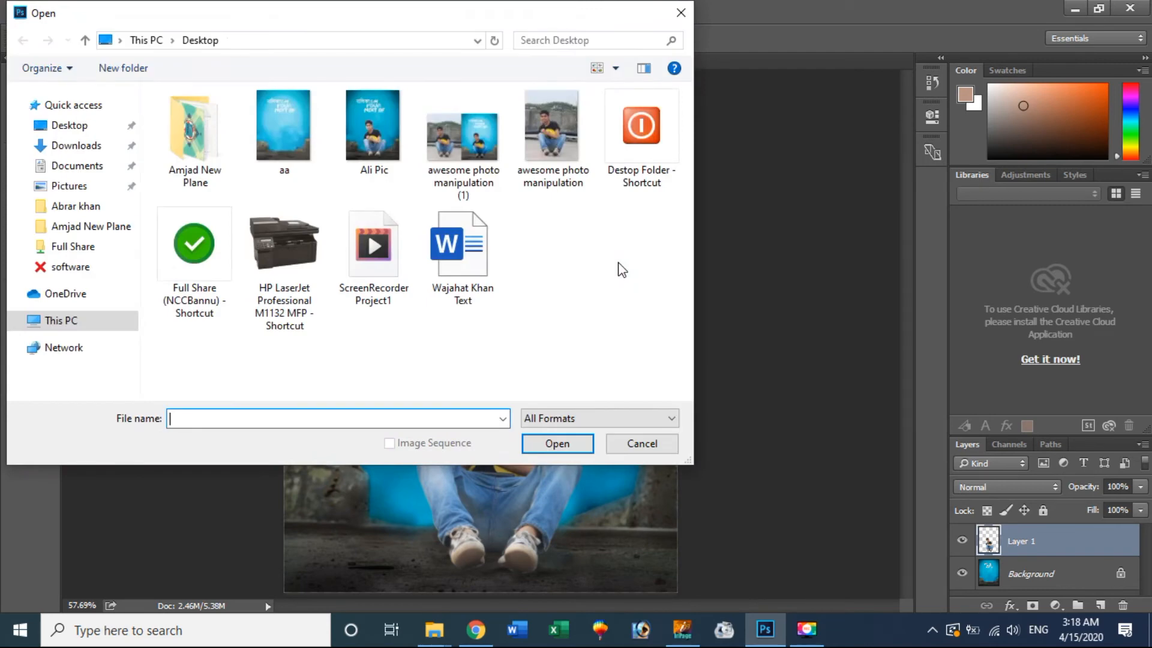
click(383, 141)
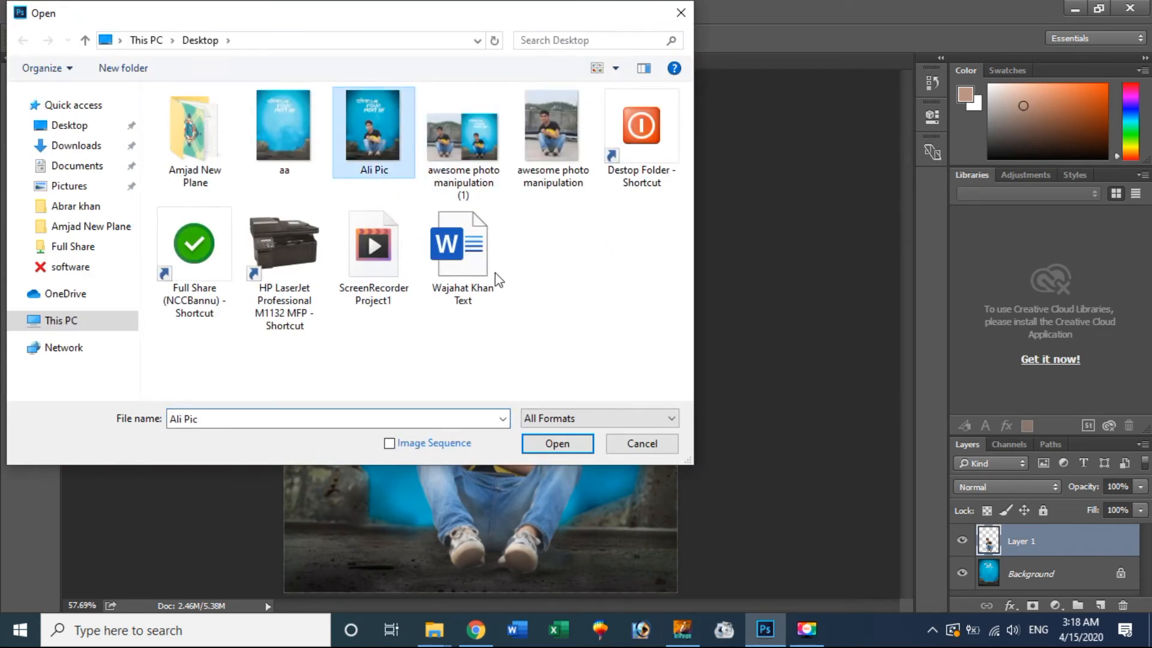
click(558, 444)
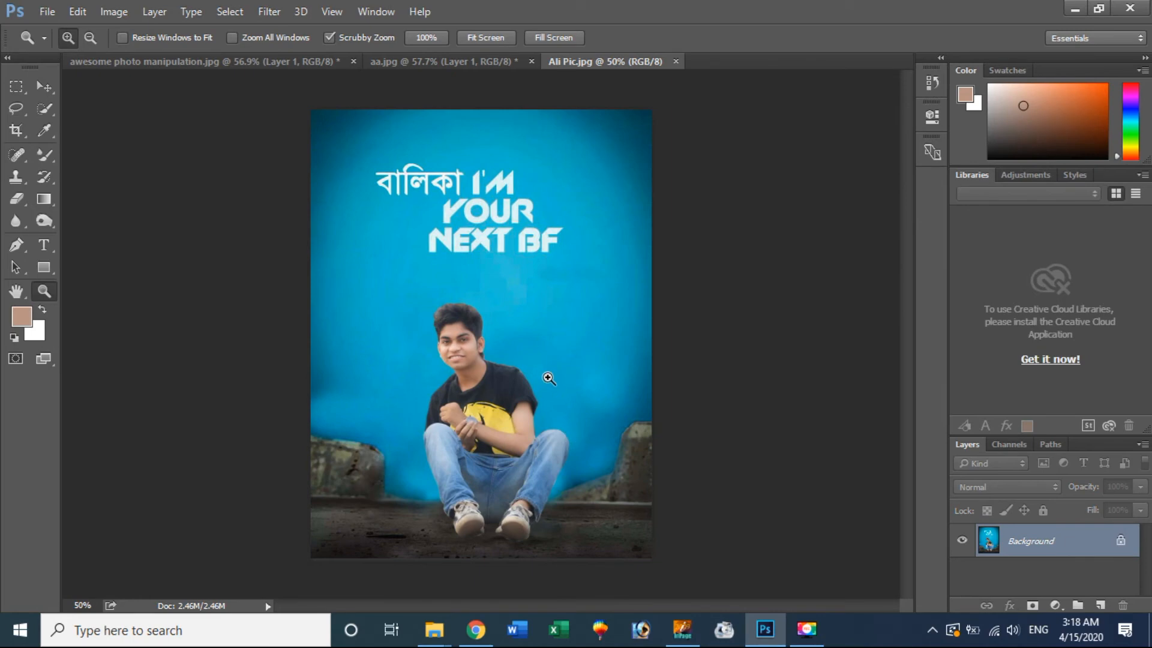
key(ctrl+0)
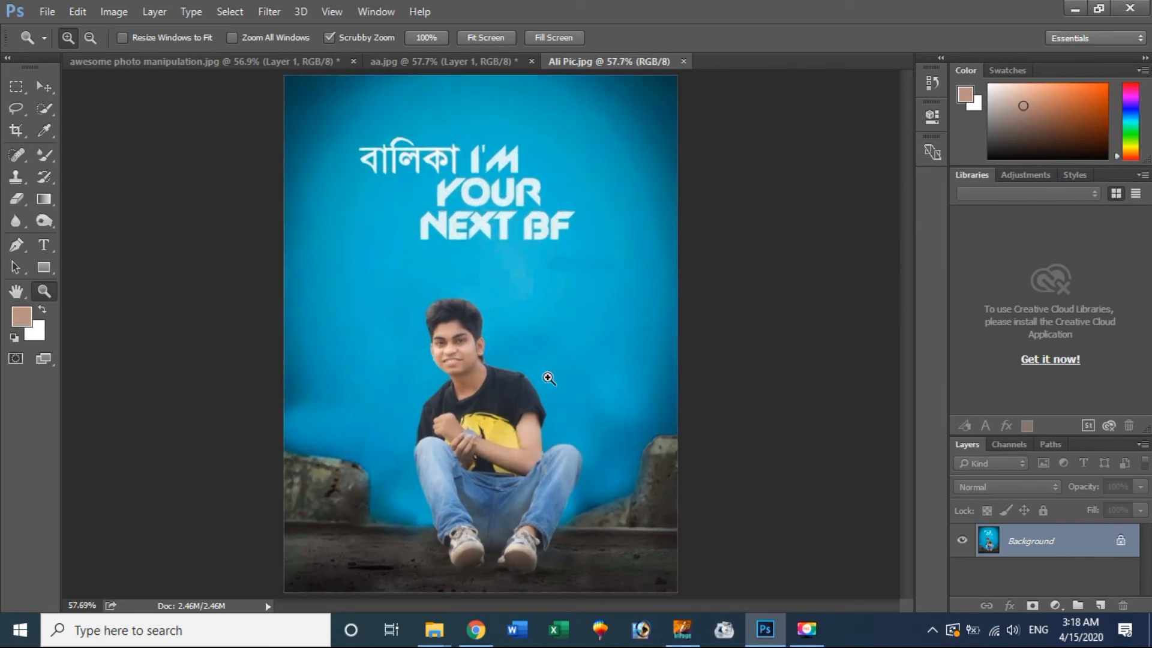
Step: Start the Camera Raw Filter on the flattened picture with Temperature +4, Tint +12, Exposure +0.15, Contrast +5, Highlights -14 and Shadows +23
click(267, 12)
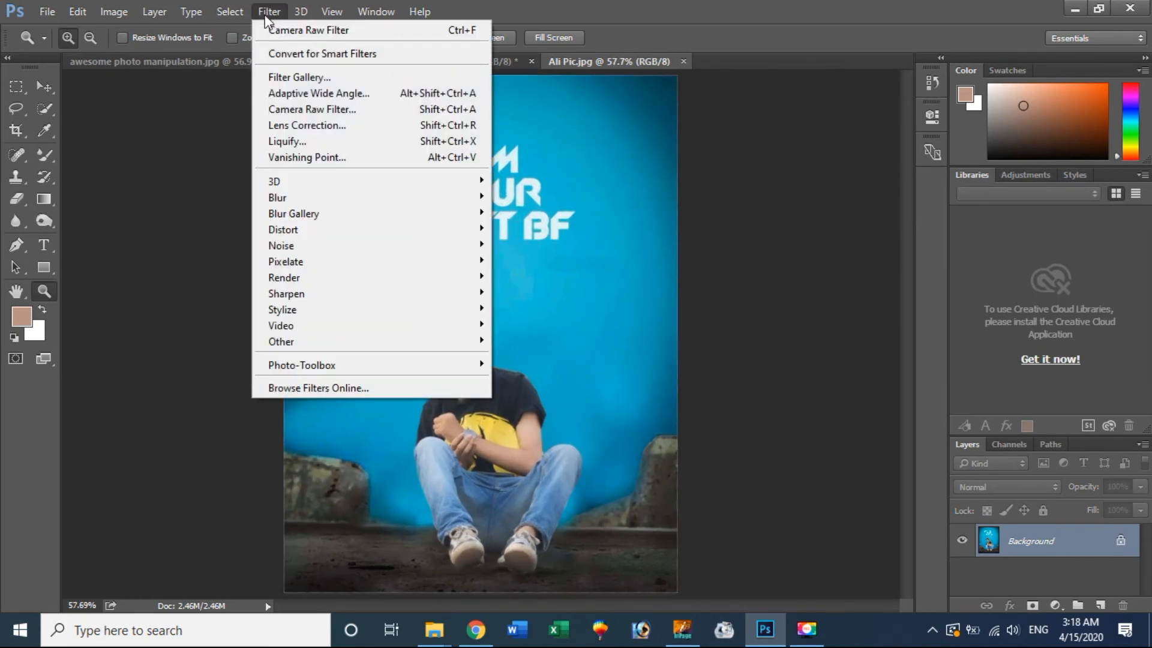
click(312, 109)
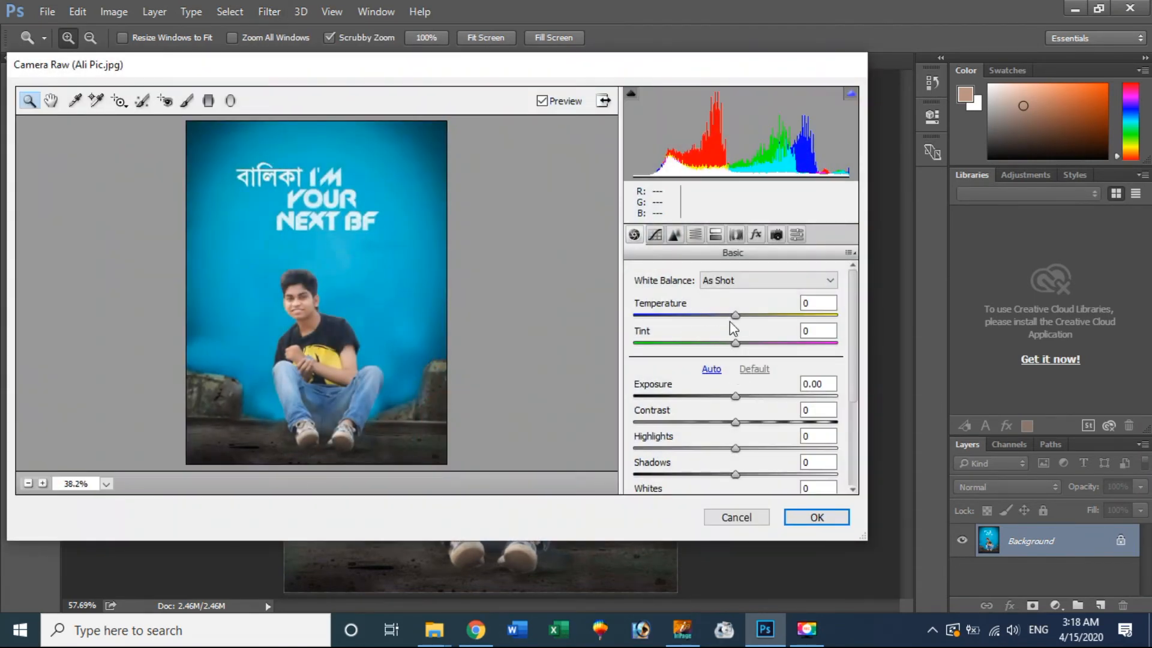
drag(736, 316, 747, 346)
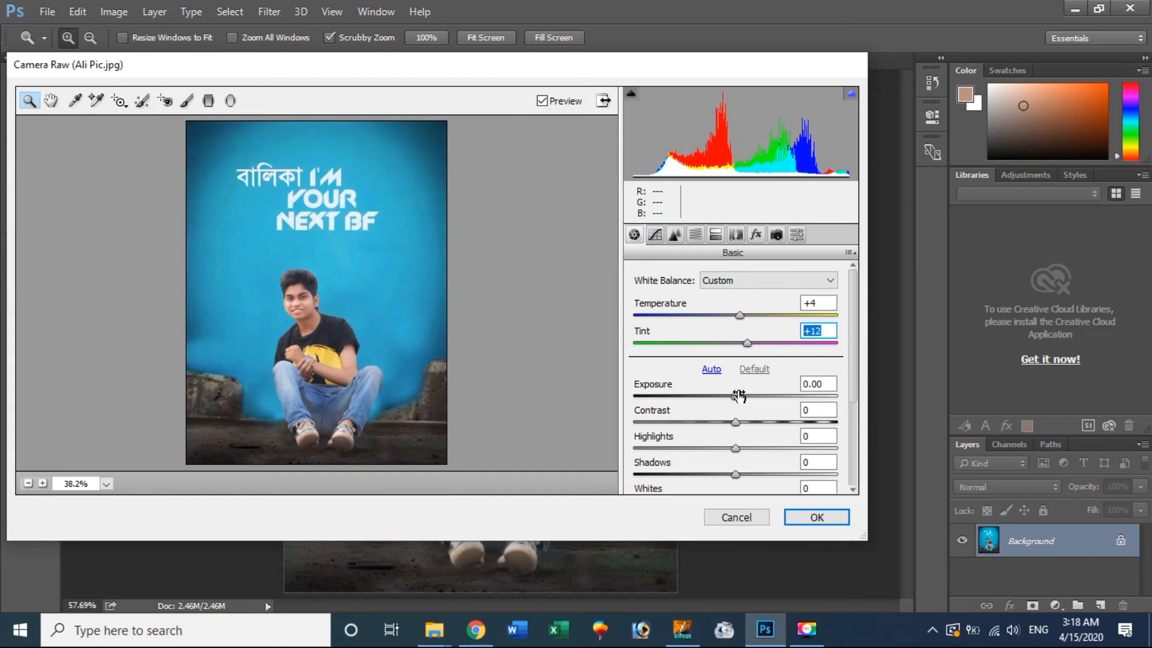
drag(736, 396, 722, 376)
Step: Set Clarity to -5, Vibrance to -2 and Saturation to +16 for the flattened picture
scroll(853, 384, down, 3)
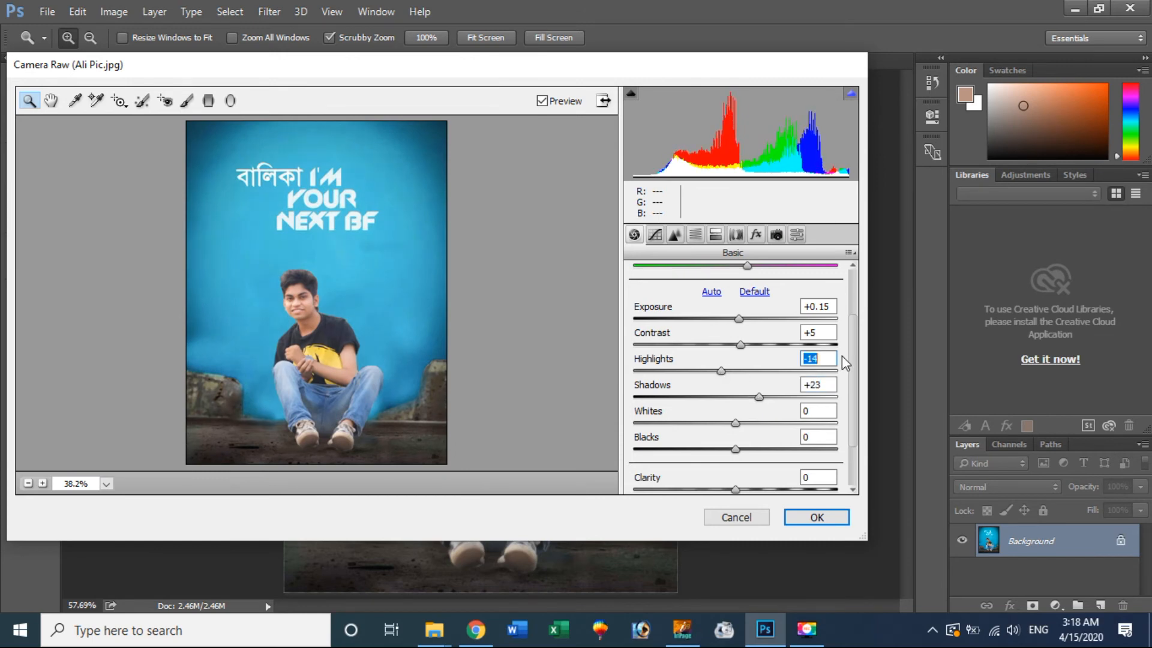
drag(856, 362, 859, 404)
drag(736, 424, 735, 451)
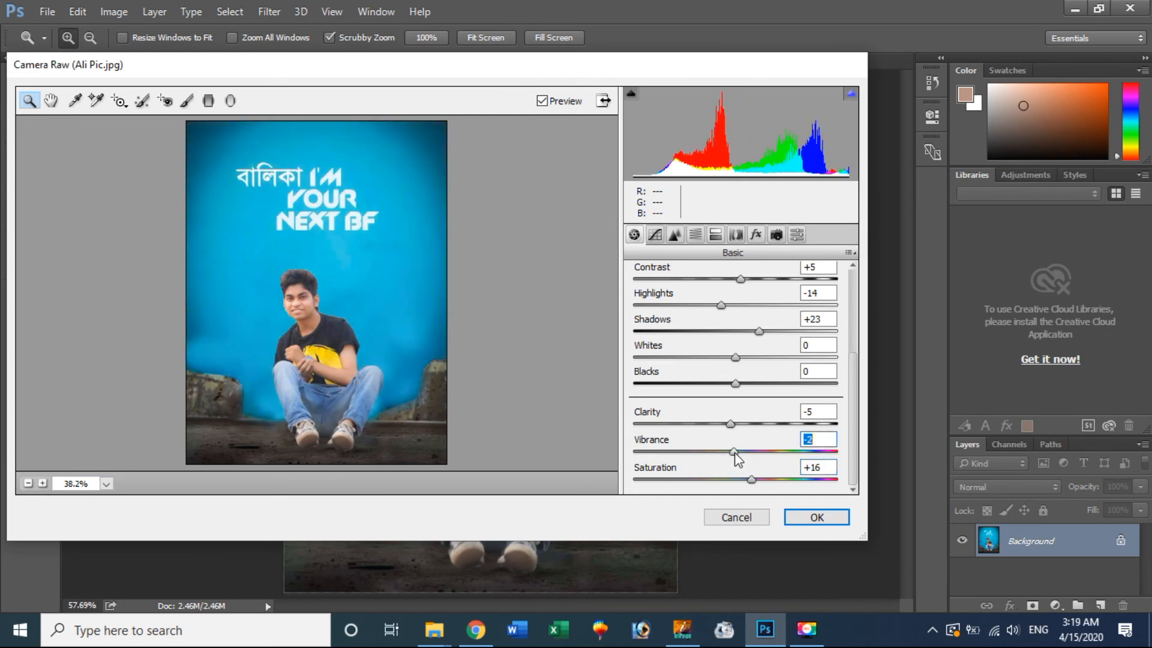
Step: Set the HSL hues to Reds -14, Oranges -10, Yellows -12, Greens -5, Blues +21, Purples -11 and Magentas +17, and apply the filter
click(696, 234)
drag(737, 356, 731, 439)
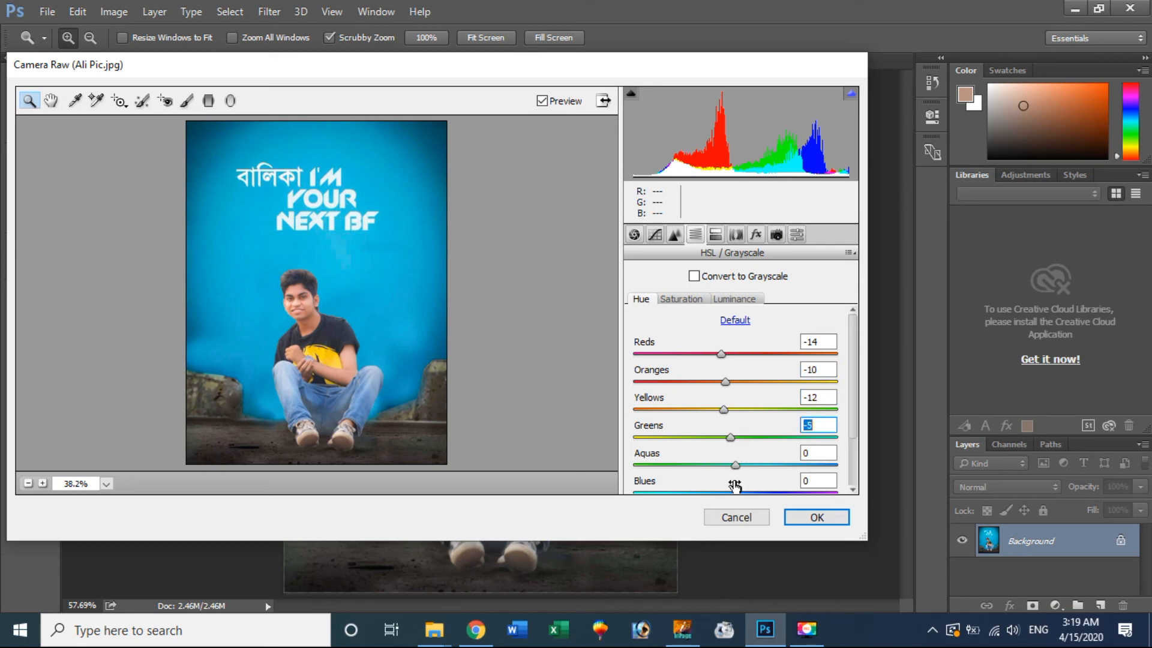
drag(852, 422, 854, 469)
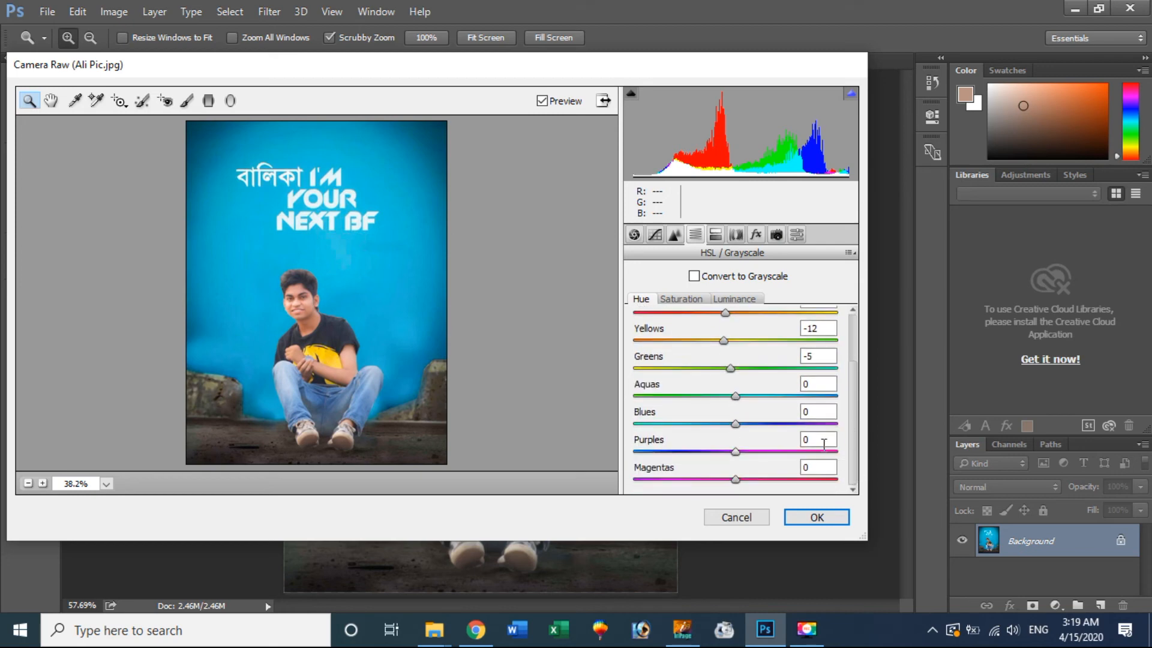
drag(746, 428, 754, 480)
click(733, 451)
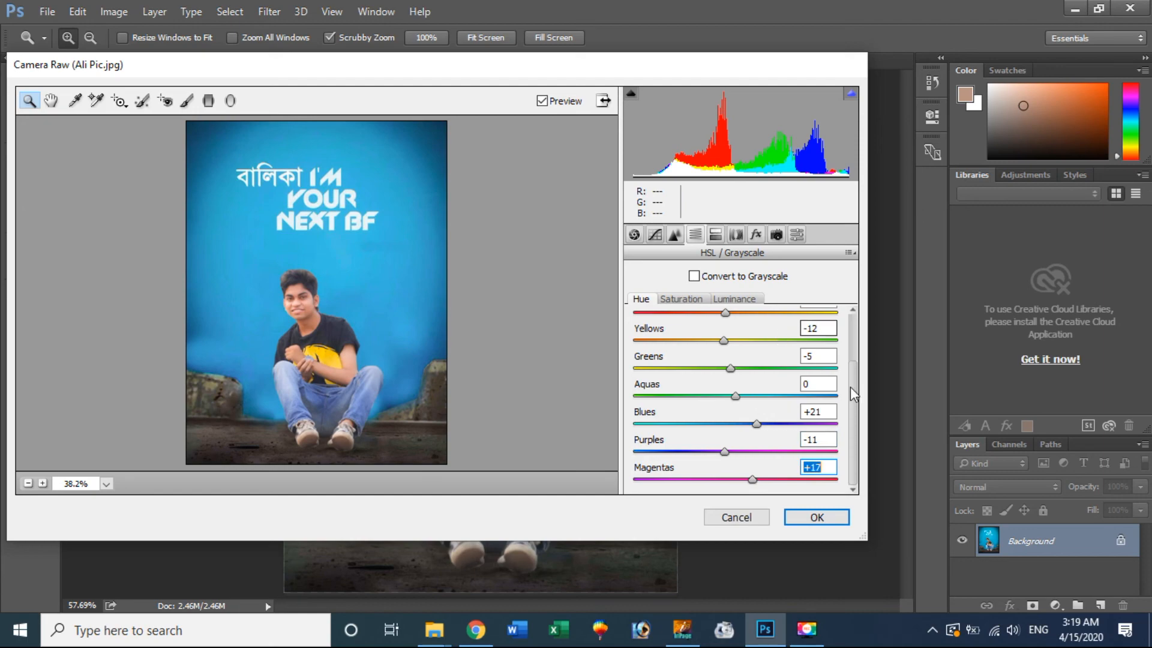
click(818, 517)
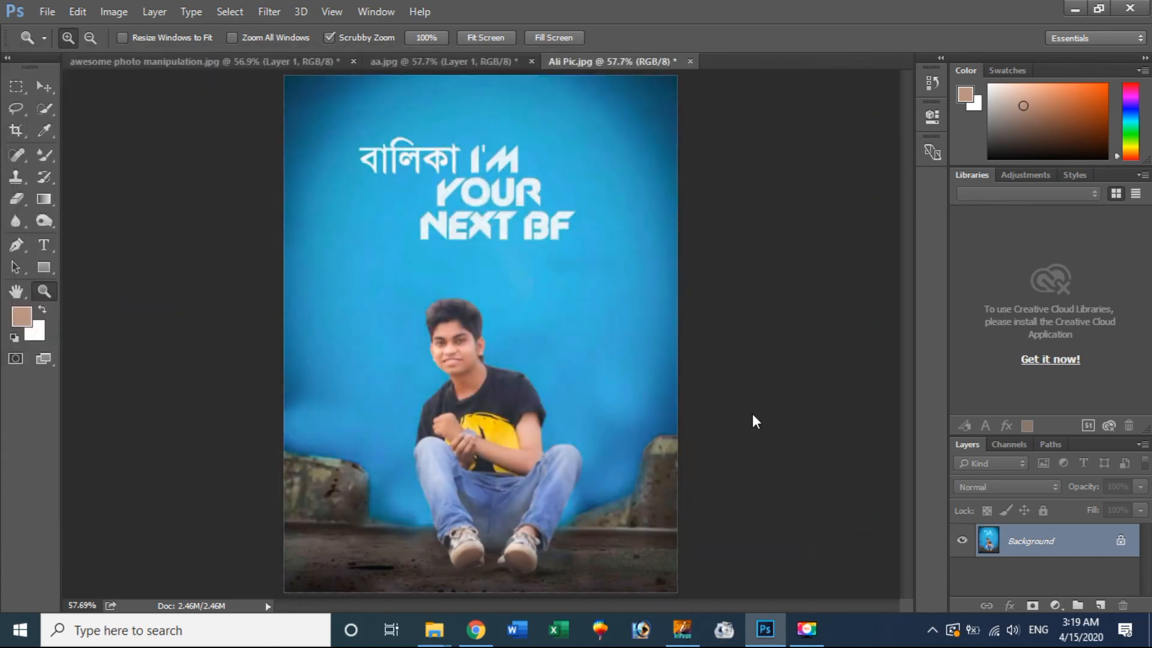
Step: Save the graded picture over the existing composite JPEG on the Desktop, at Medium quality 5, Baseline ("Standard")
key(ctrl+shift+s)
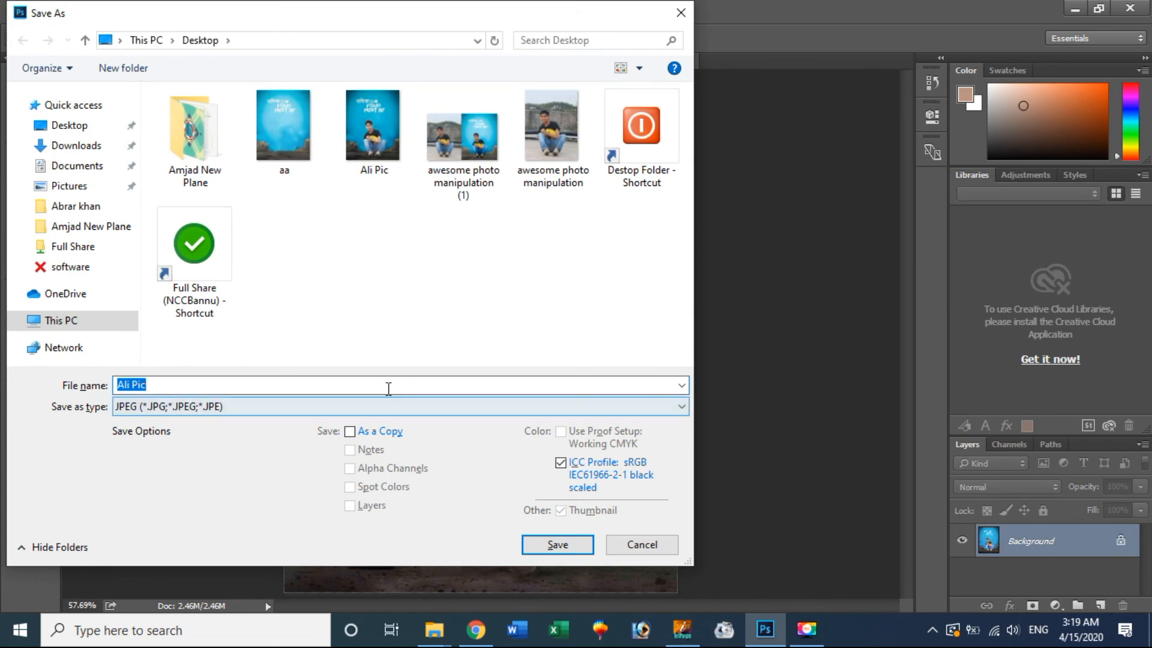
click(328, 388)
click(387, 174)
click(547, 543)
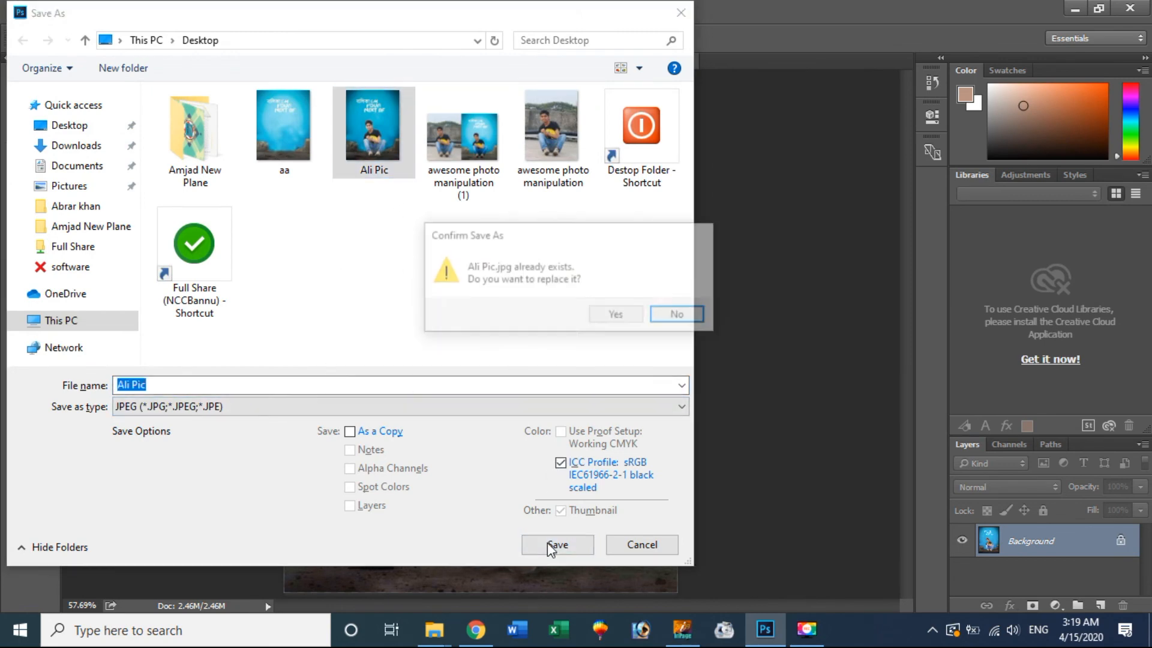
click(601, 321)
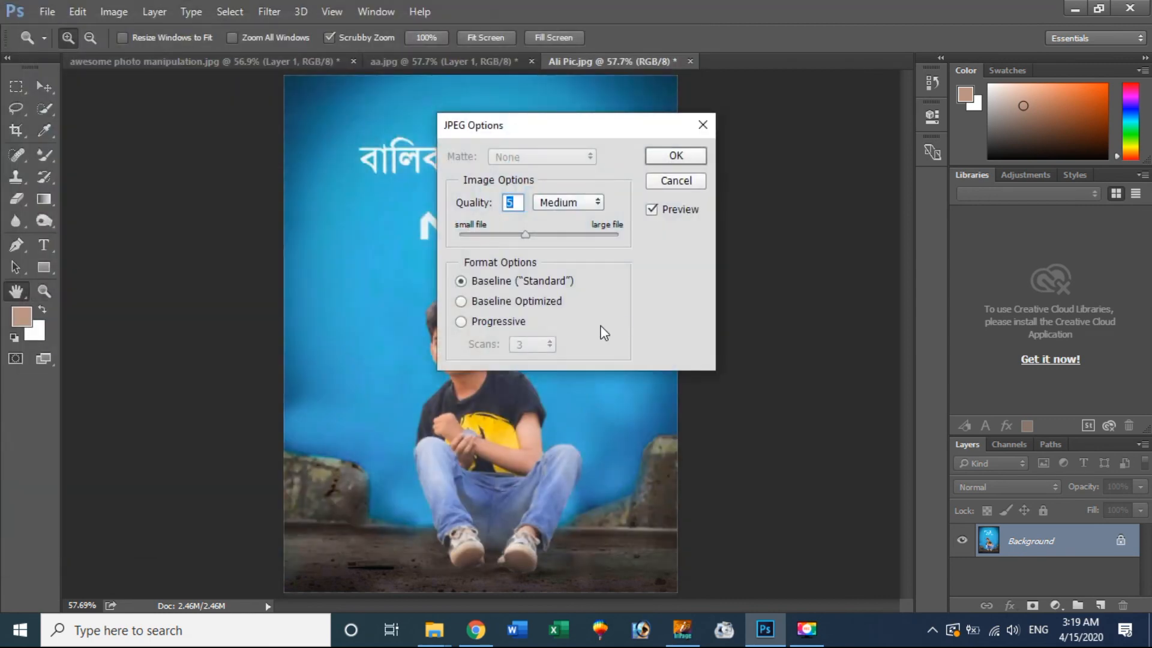
click(675, 156)
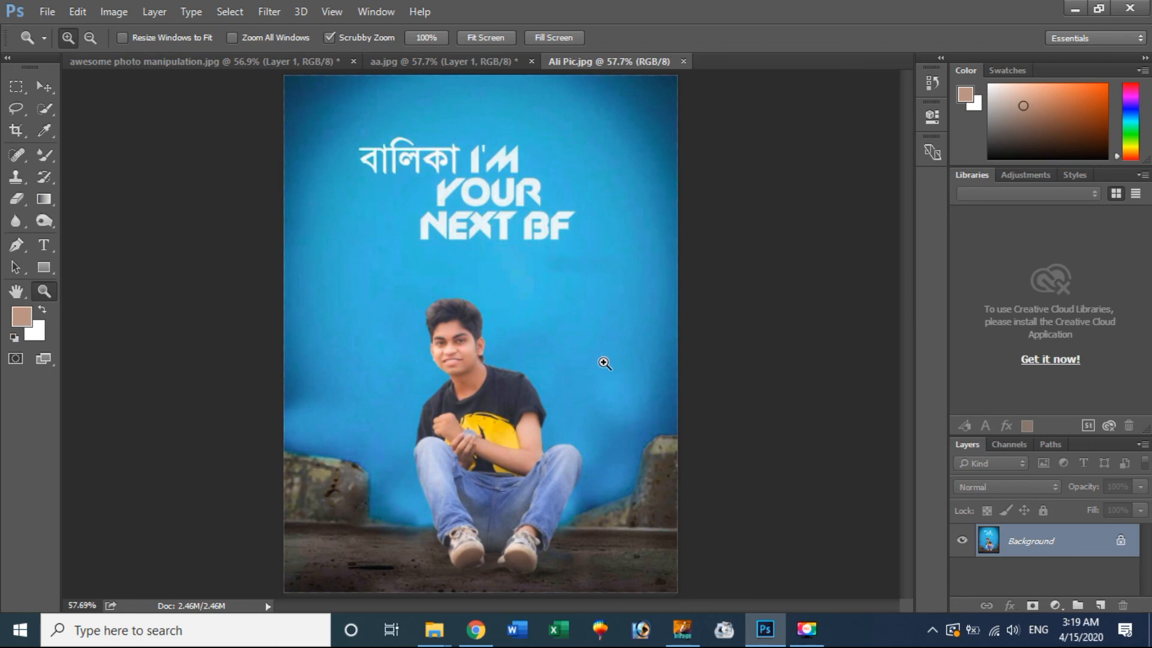
click(620, 281)
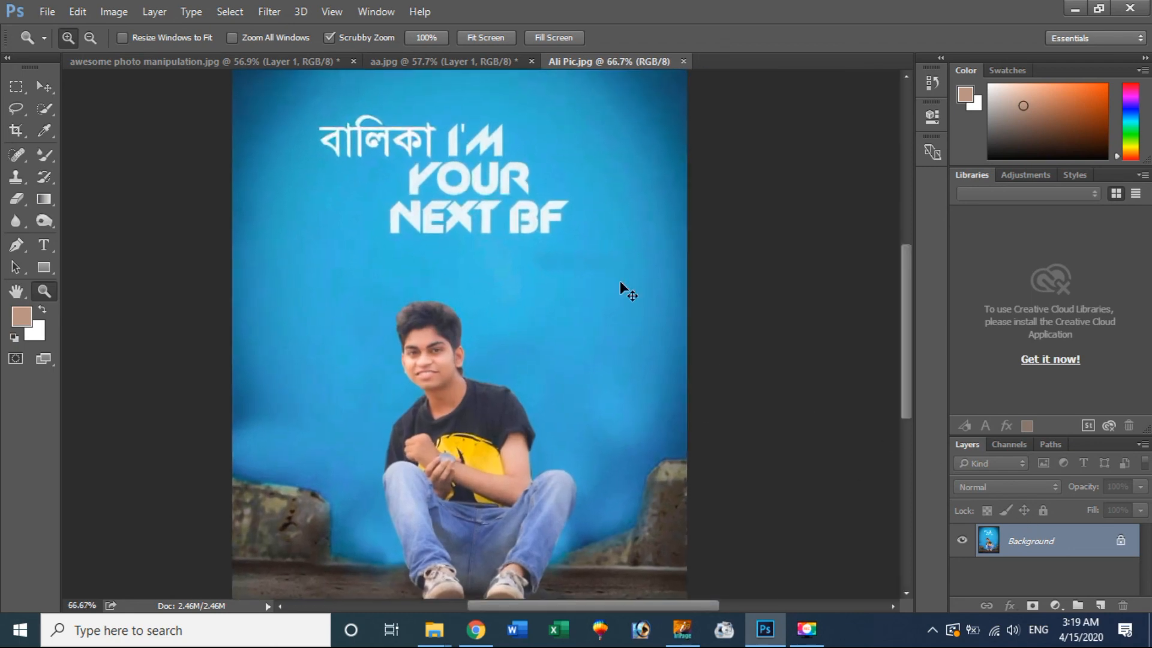
key(ctrl+0)
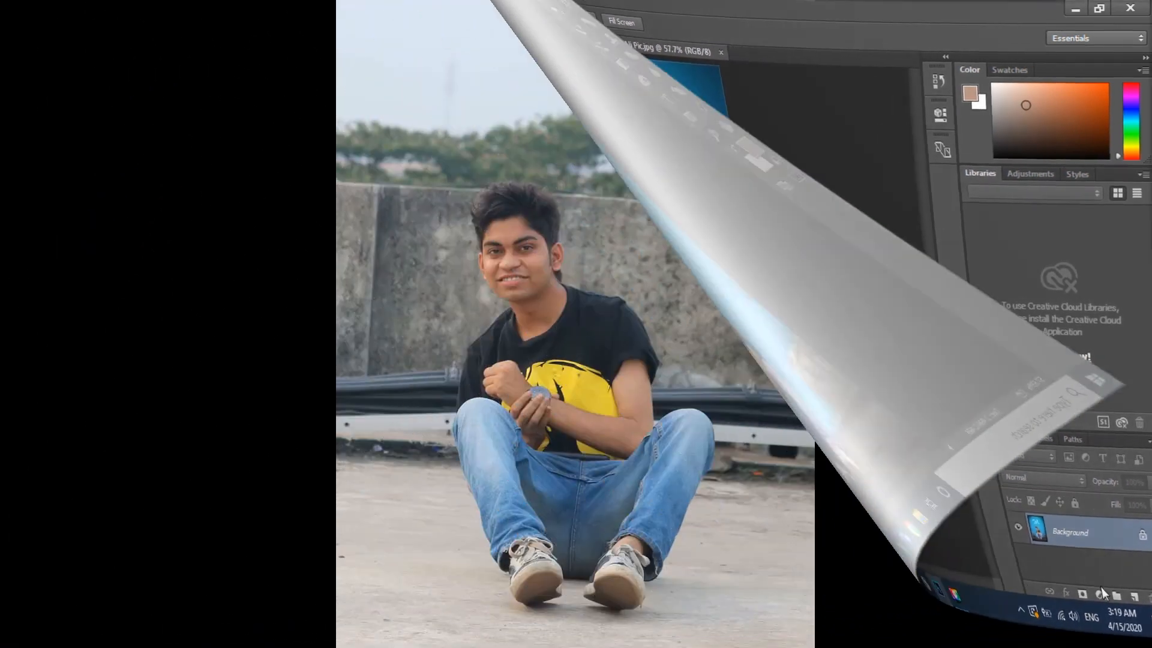